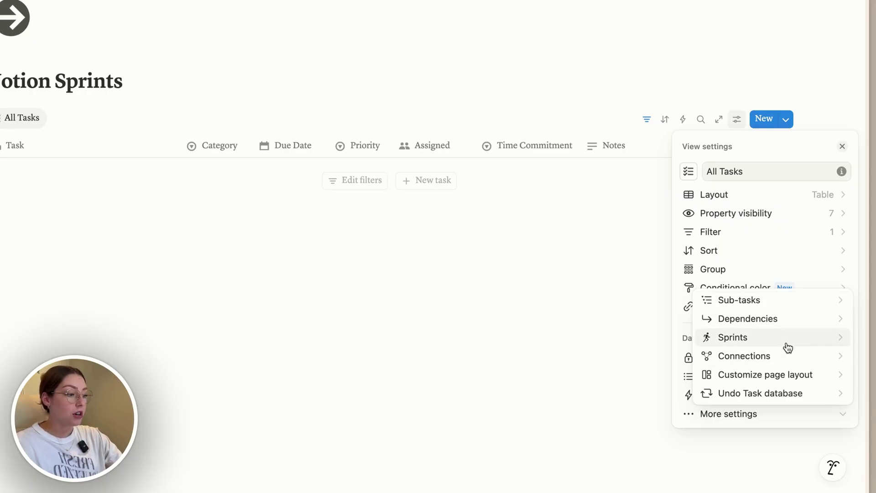
Turn on sprints for the All Tasks database and return to the Notion Sprints page.
click(761, 339)
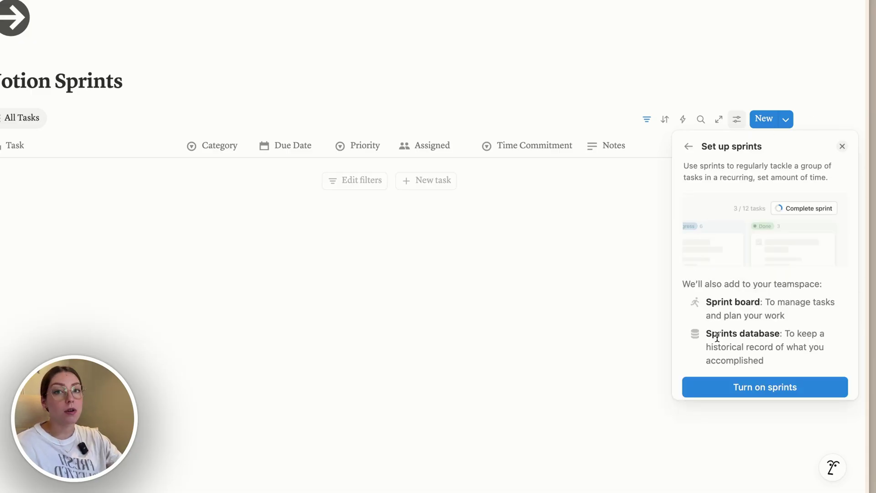
click(760, 391)
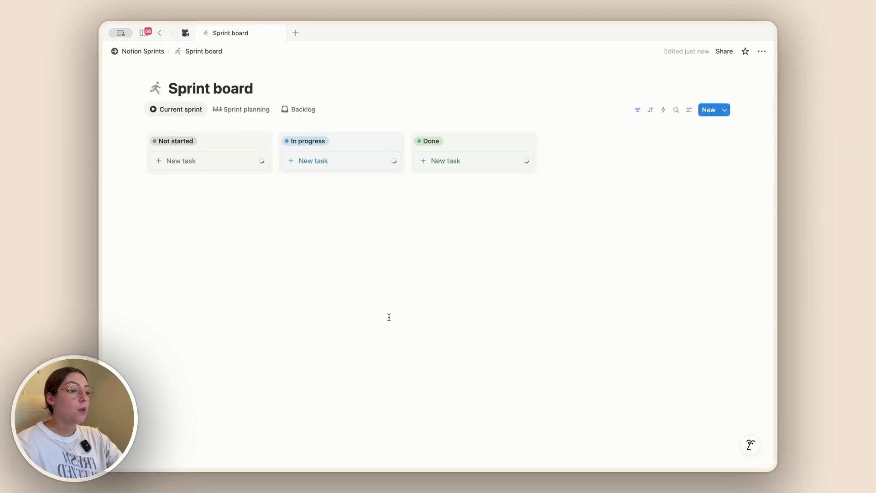
click(160, 52)
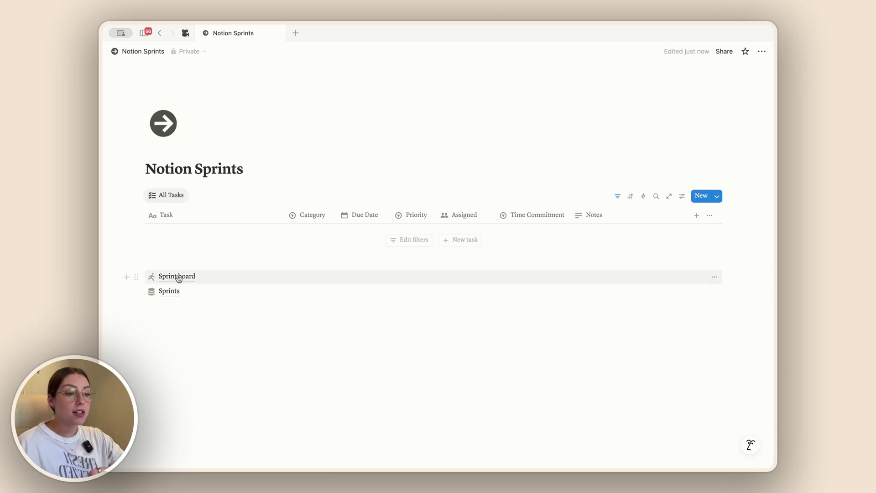
Open the Sprints database from the Notion Sprints page.
mouse_move(182, 298)
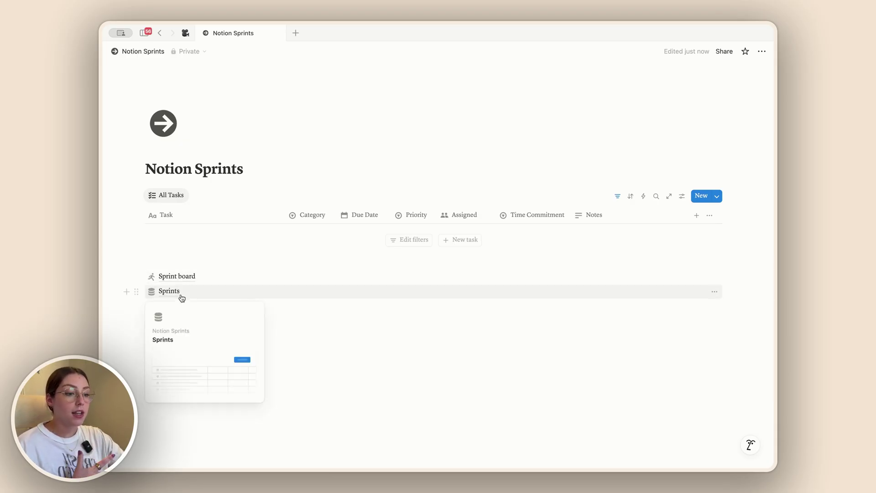
click(187, 275)
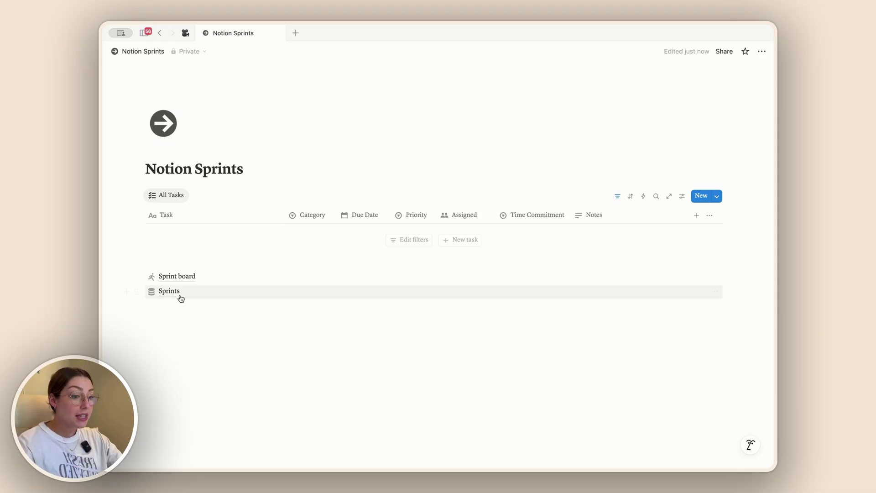
click(174, 296)
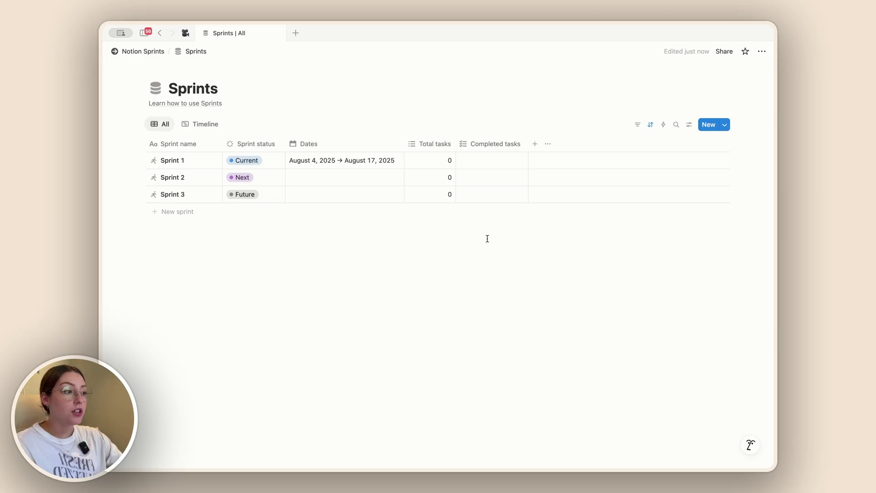
Review the duration, start day and incomplete tasks options in the sprint settings of the Sprints database, leaving them as set.
click(690, 124)
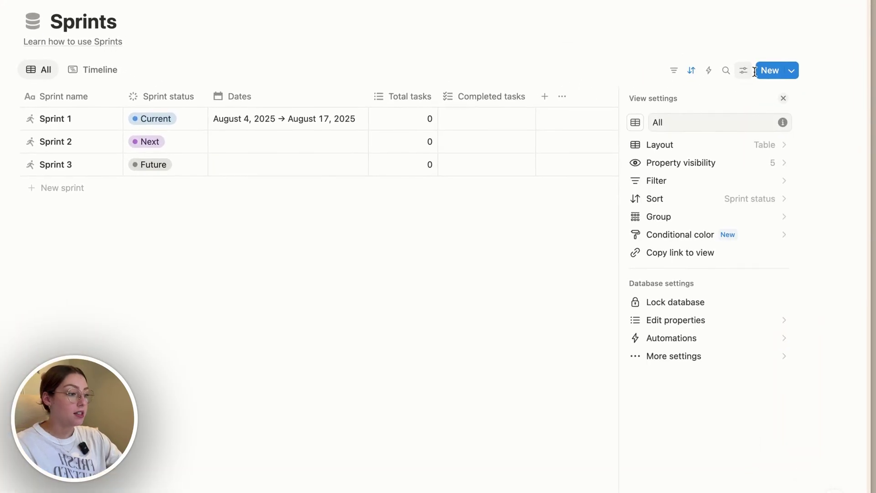
click(675, 361)
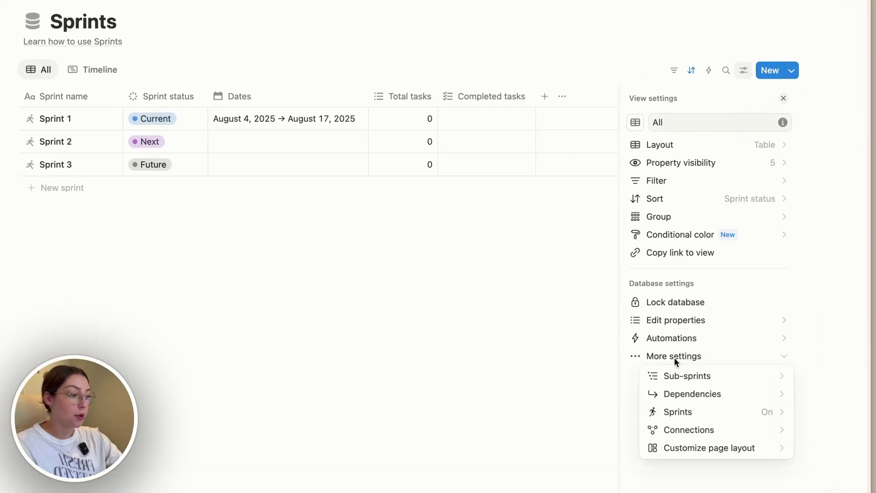
click(762, 416)
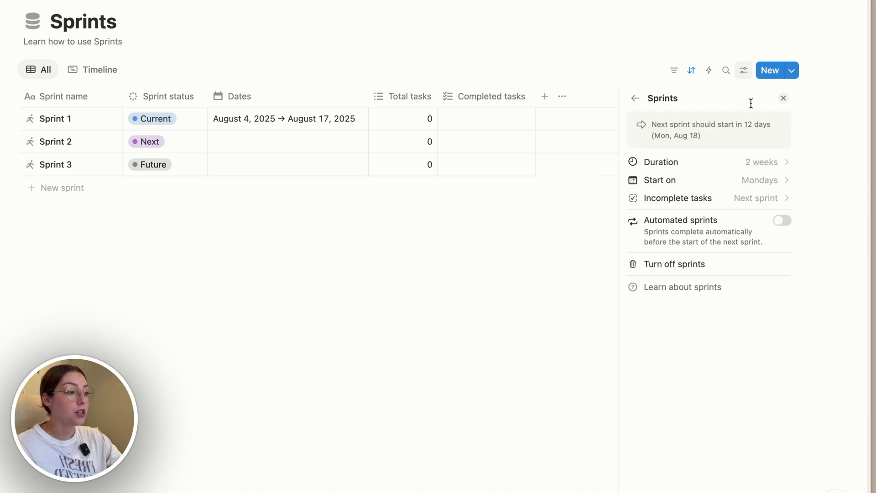
click(779, 161)
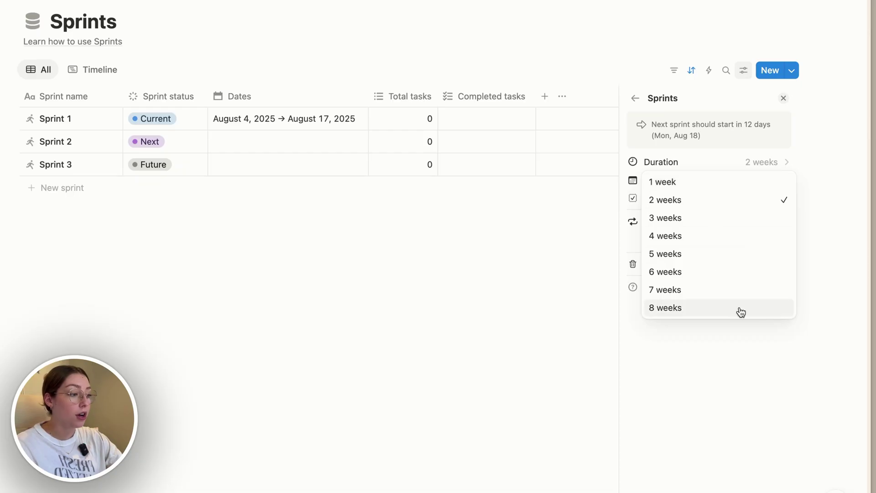
click(739, 146)
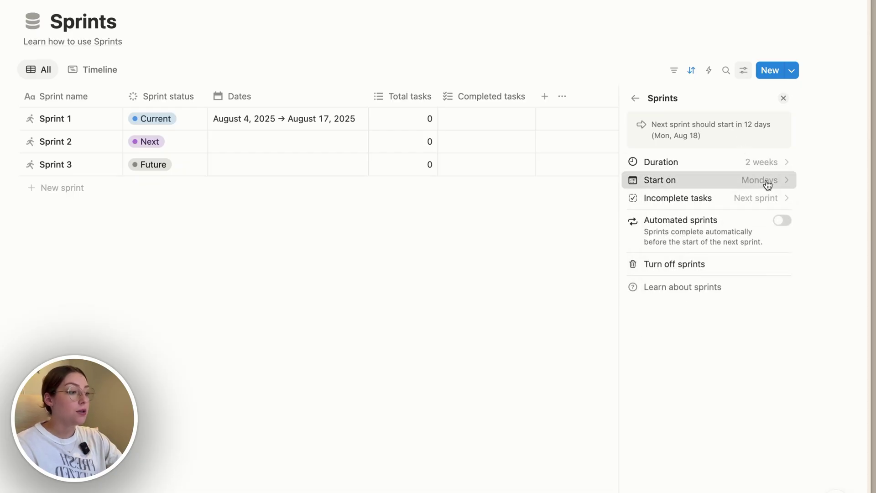
click(767, 184)
click(729, 141)
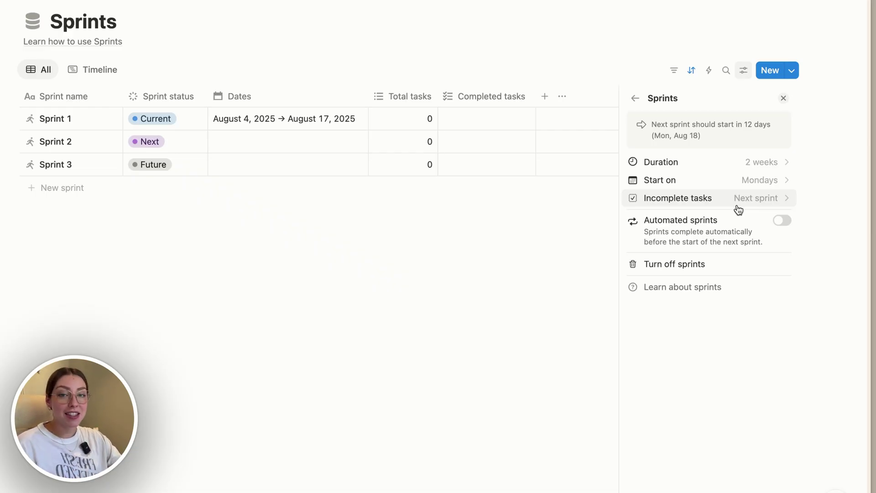
click(757, 201)
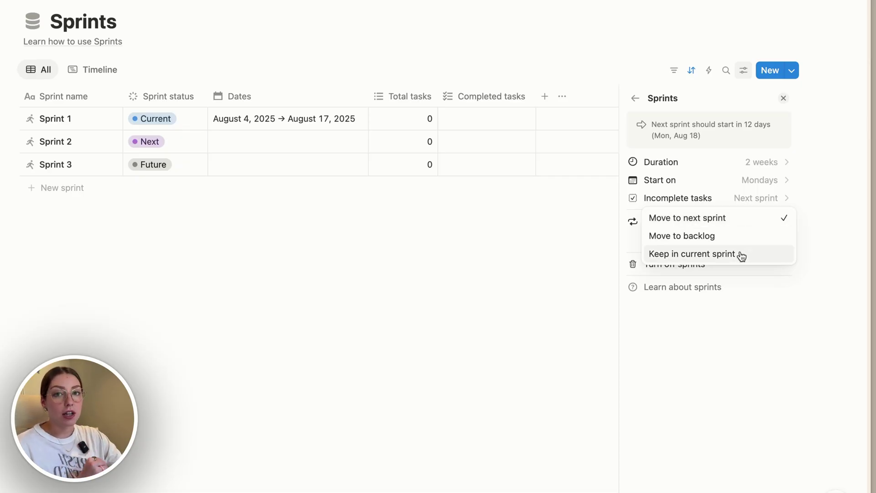
key(Escape)
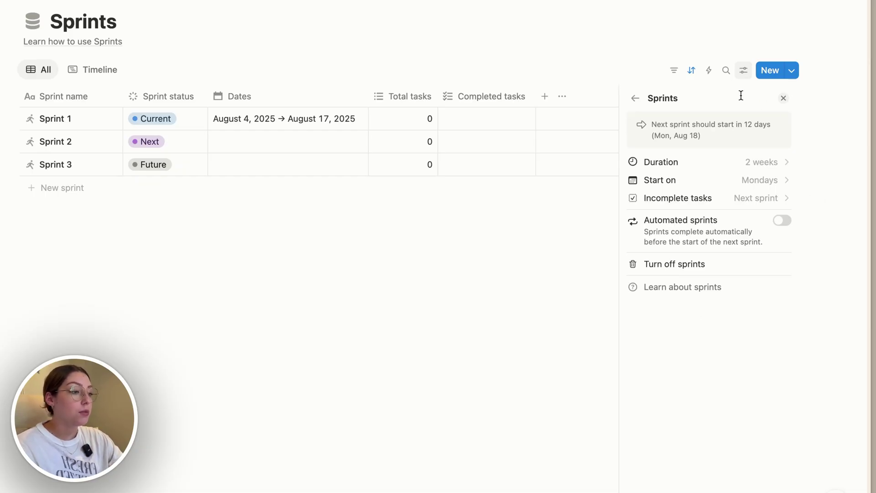
click(782, 97)
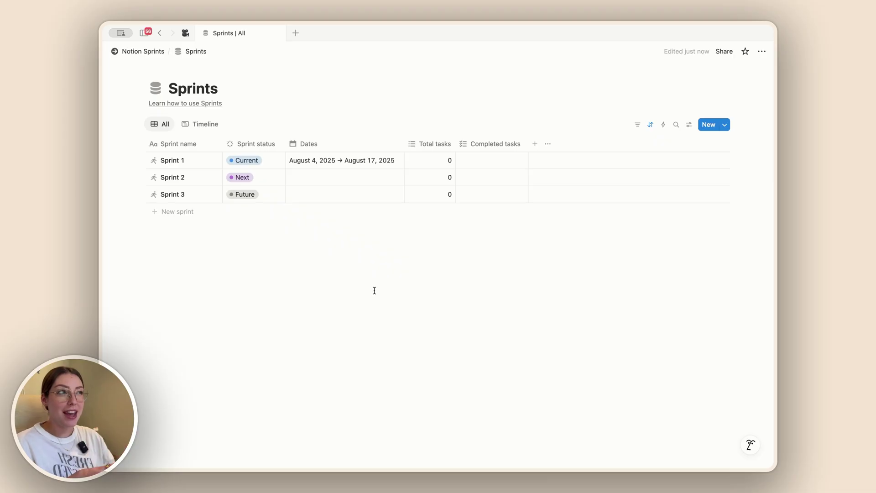
Open Sprint 1, reveal its hidden properties and view the available sprint status choices.
click(211, 161)
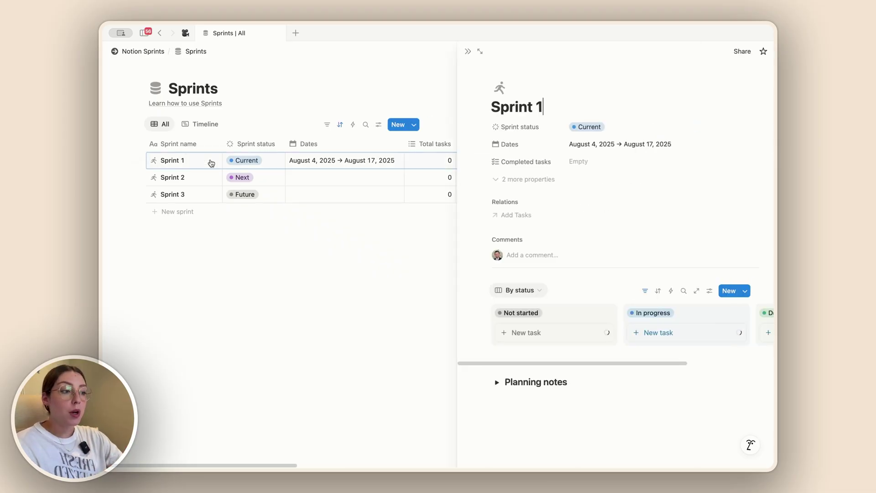
click(508, 179)
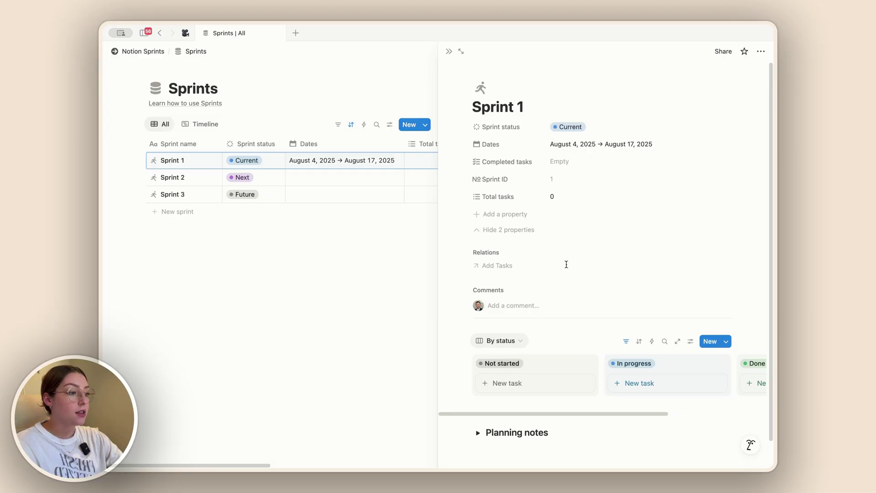
click(579, 127)
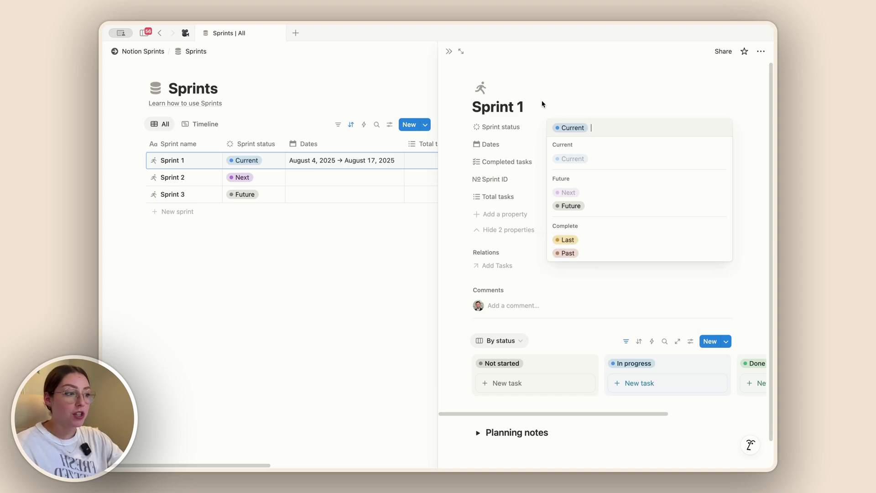
click(522, 114)
Examine the configuration of the Sprint status property, and close Sprint 1.
click(497, 128)
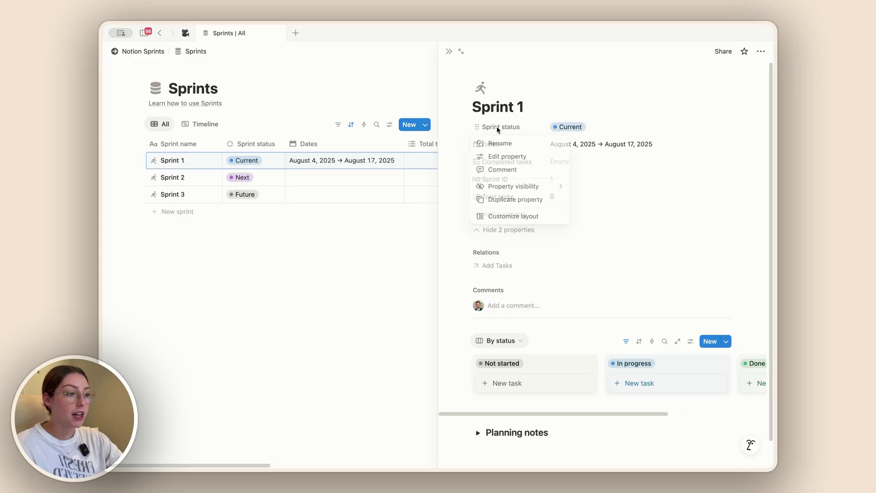
click(507, 156)
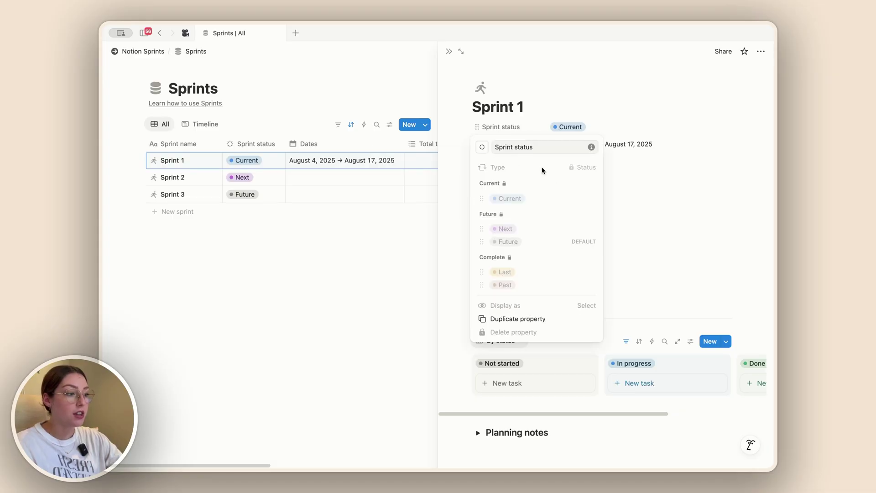
mouse_move(545, 337)
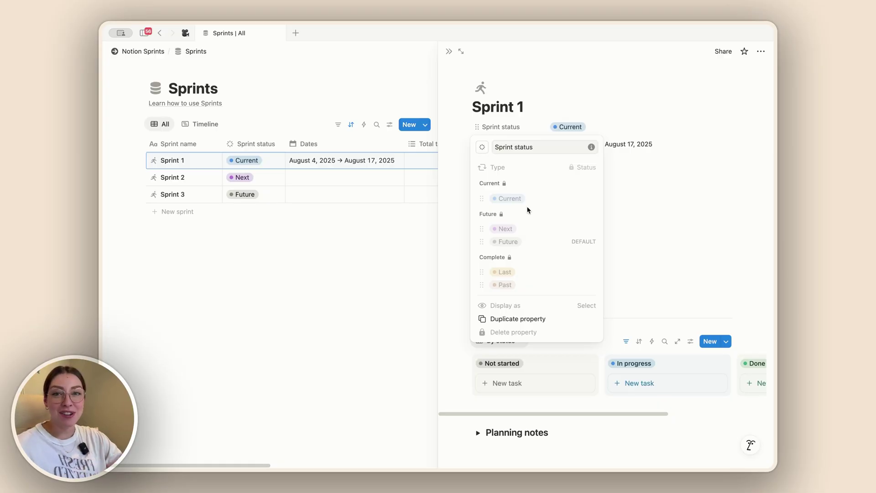
click(519, 134)
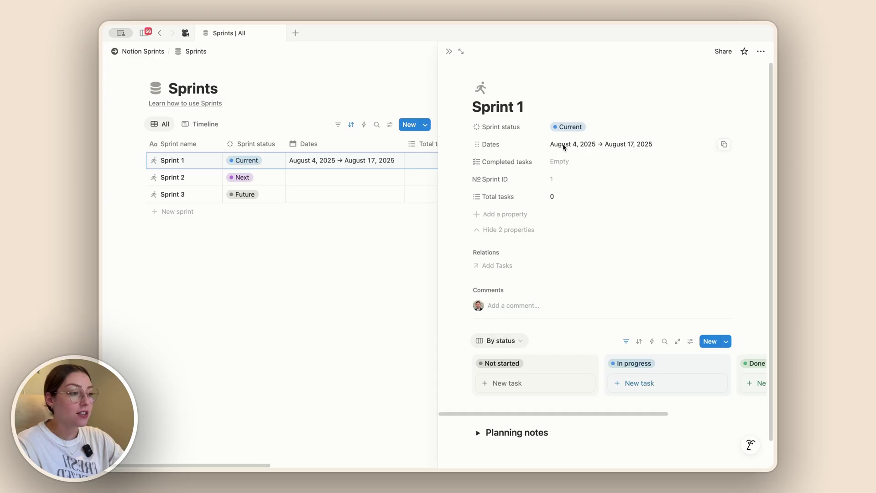
click(450, 54)
Check the sprint schedule settings of the Sprints database again, and close them.
click(684, 126)
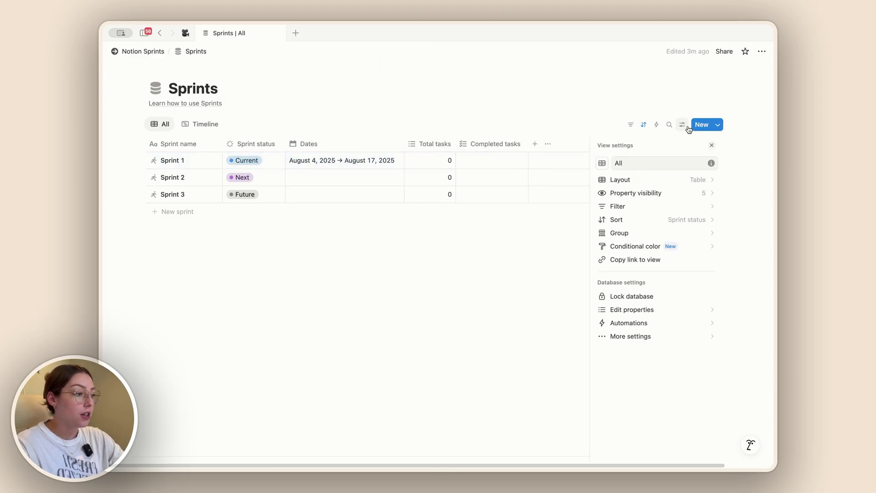
click(664, 336)
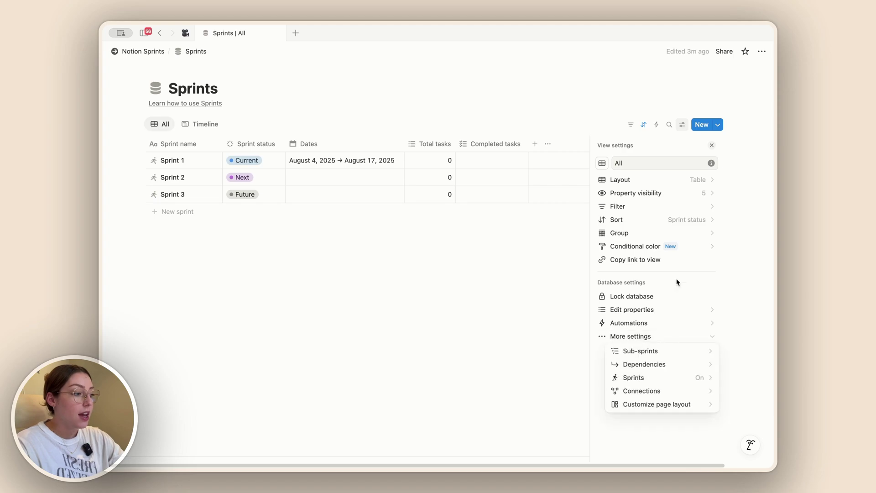
click(670, 378)
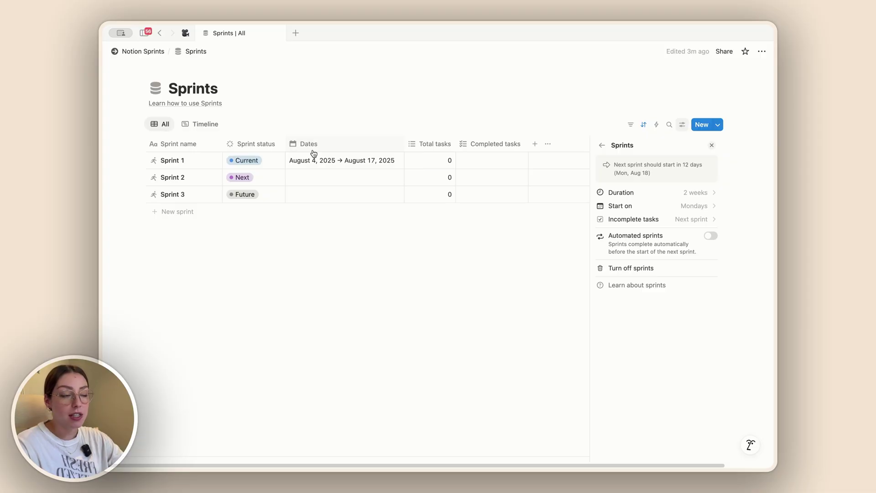
key(Escape)
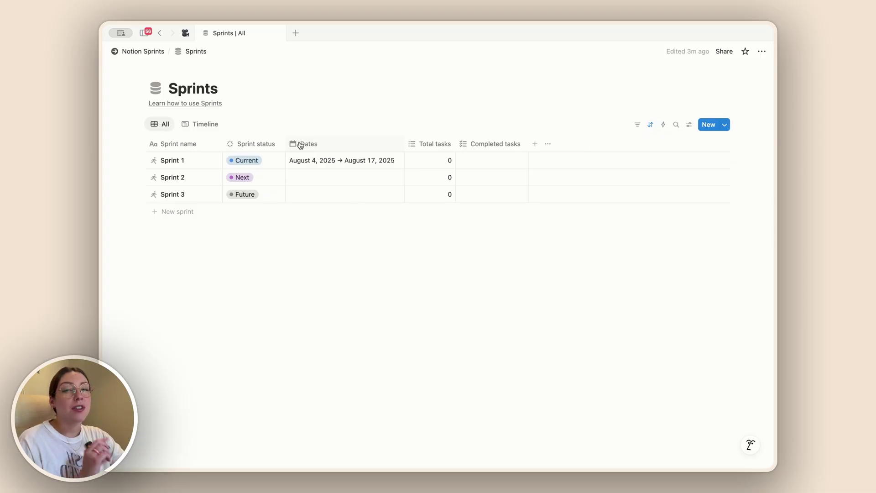
Show the Sprints database as a timeline, open Sprint 1 to check its dates, and dismiss the Notion Calendar suggestion.
click(218, 128)
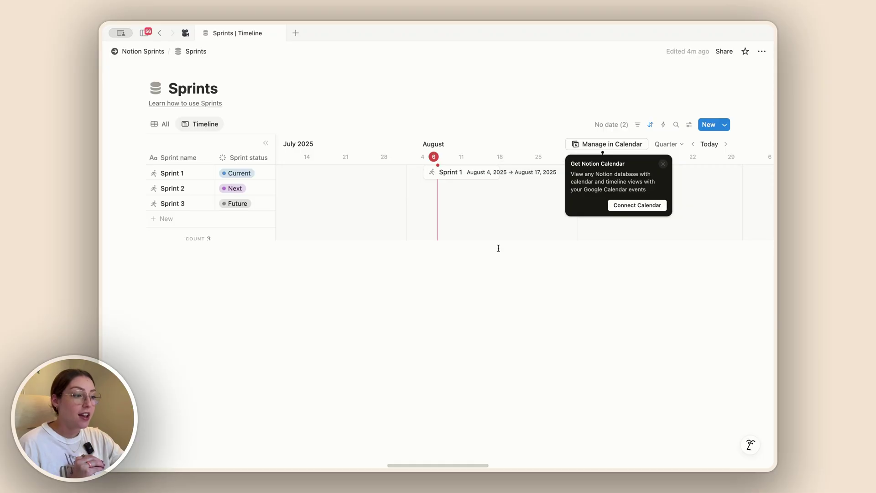
mouse_move(498, 172)
mouse_down()
mouse_move(547, 170)
mouse_move(453, 179)
mouse_move(499, 176)
mouse_up()
click(198, 173)
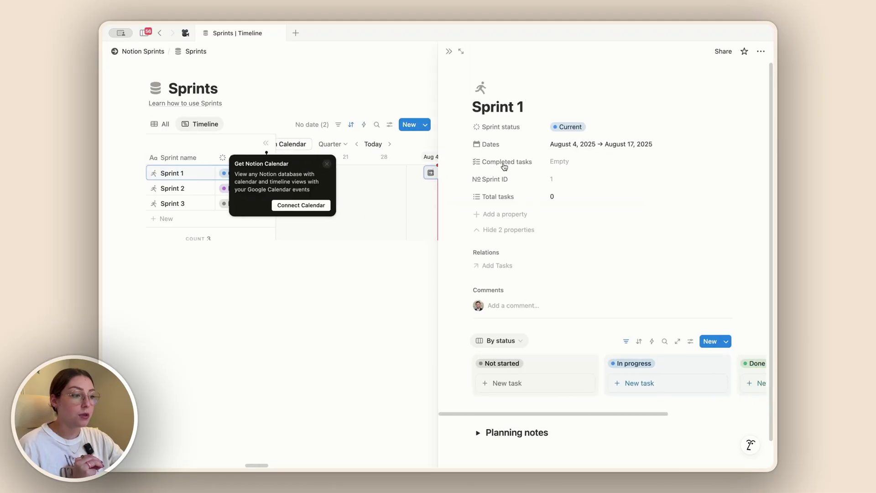
triple_click(587, 143)
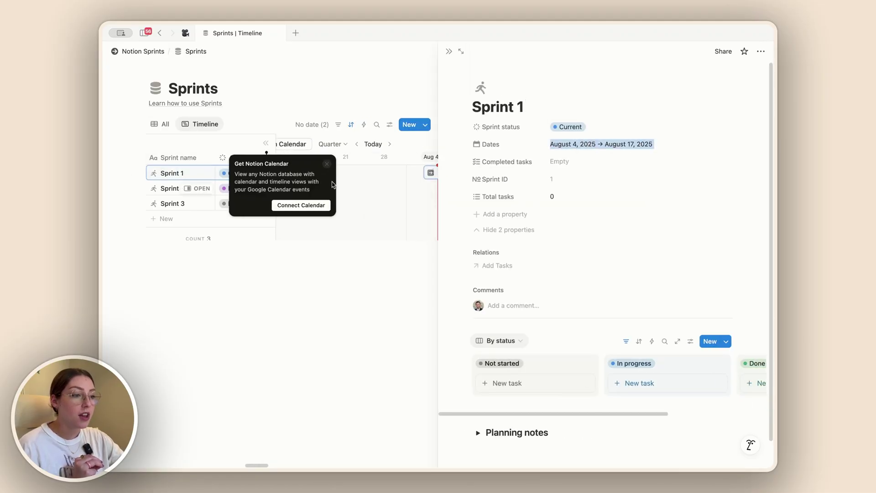
click(327, 164)
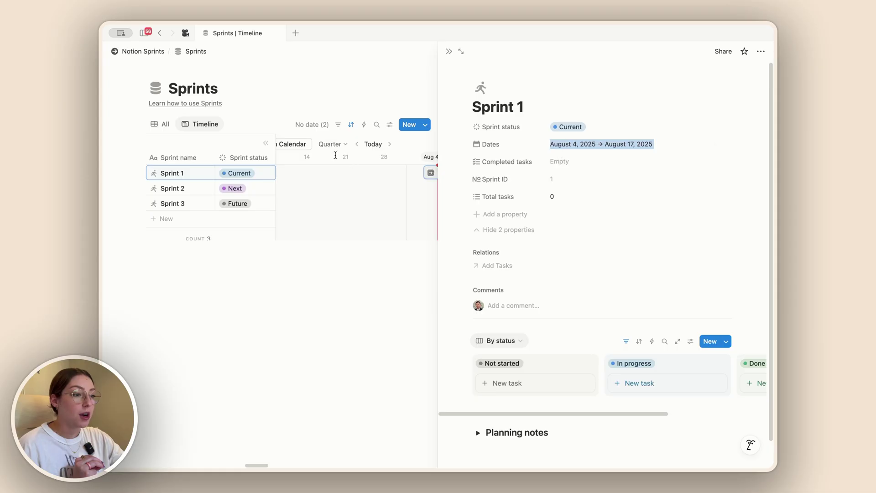
click(486, 54)
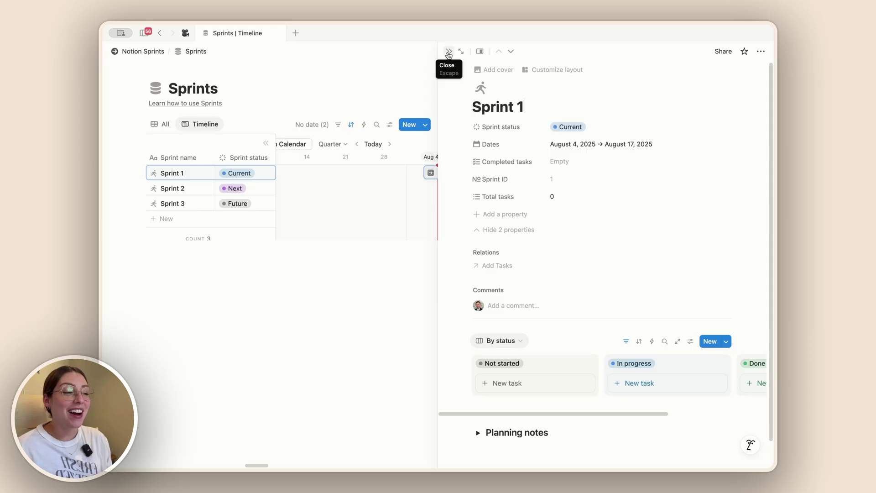
Examine the rollup configuration of the Completed tasks property in Sprint 1.
click(506, 162)
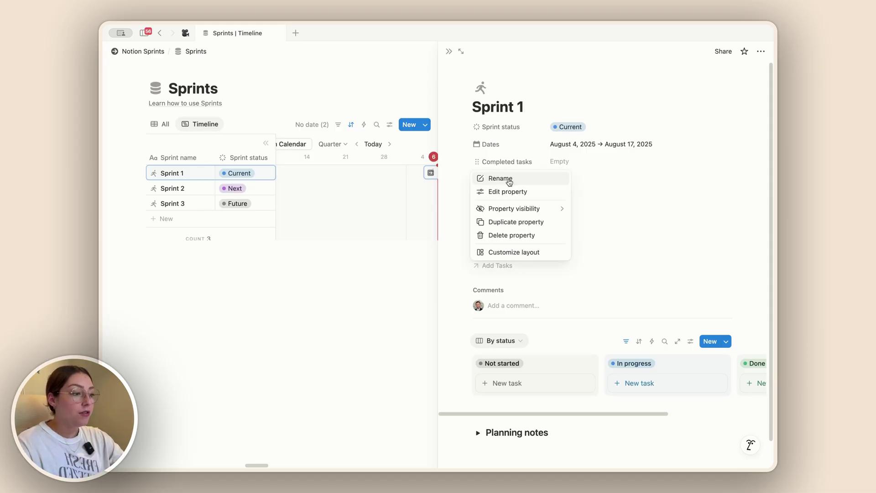
click(527, 194)
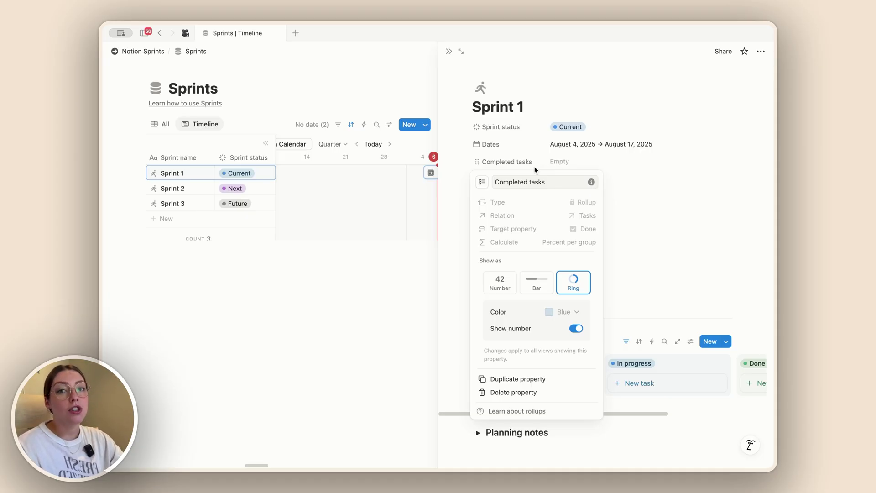
click(561, 162)
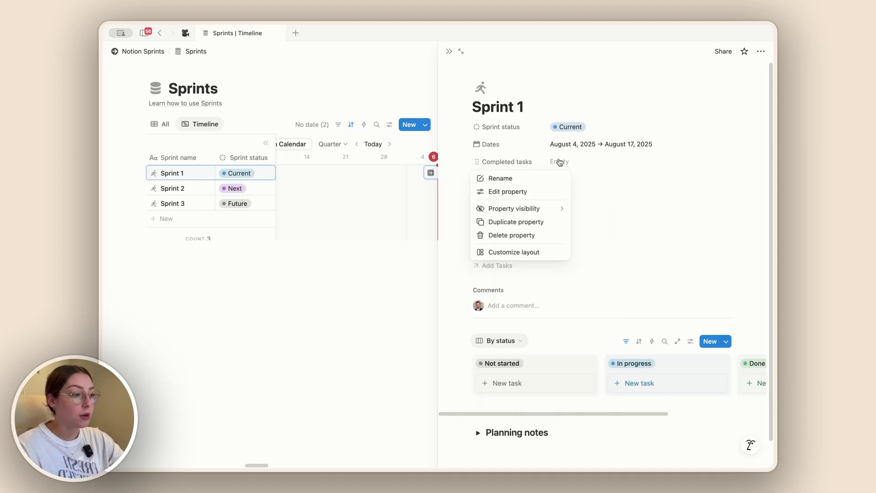
click(559, 162)
Check the property options available for Dates, Sprint status and Sprint ID in Sprint 1.
click(499, 143)
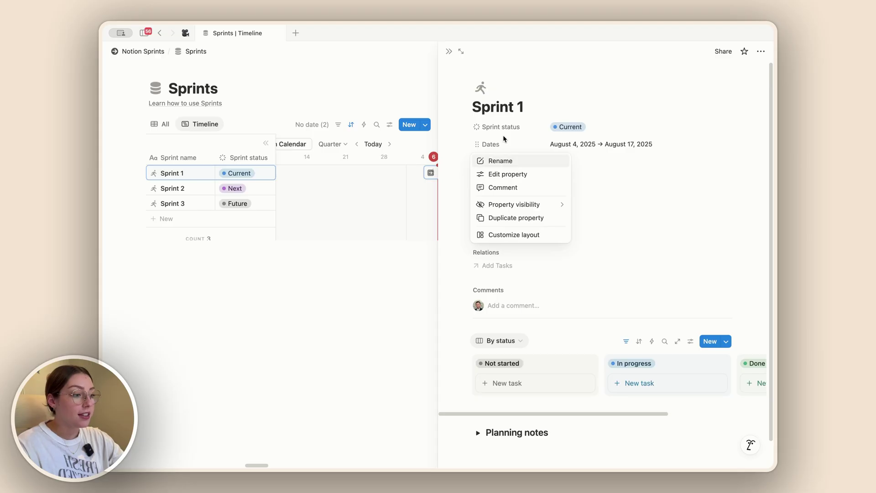
click(510, 137)
click(506, 128)
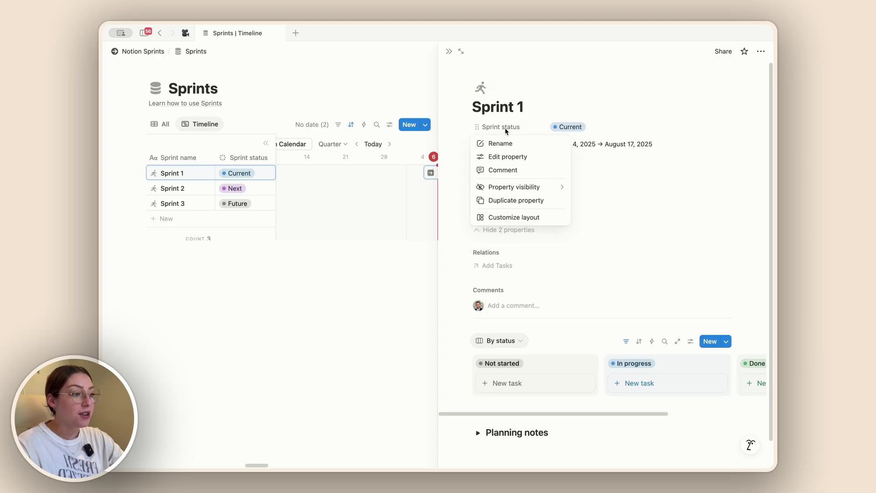
click(514, 129)
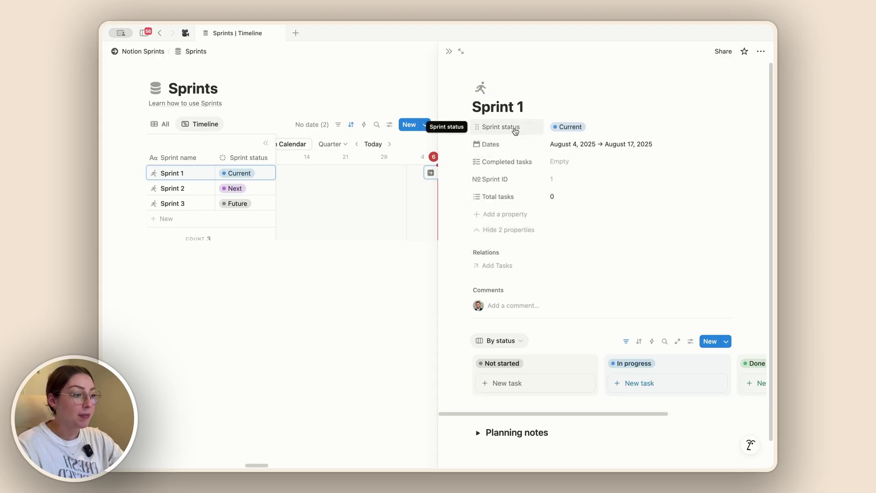
click(513, 178)
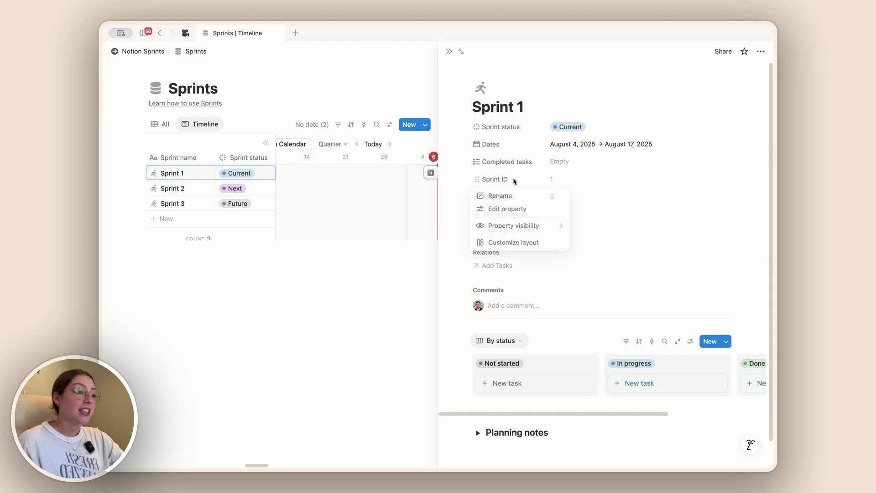
click(516, 178)
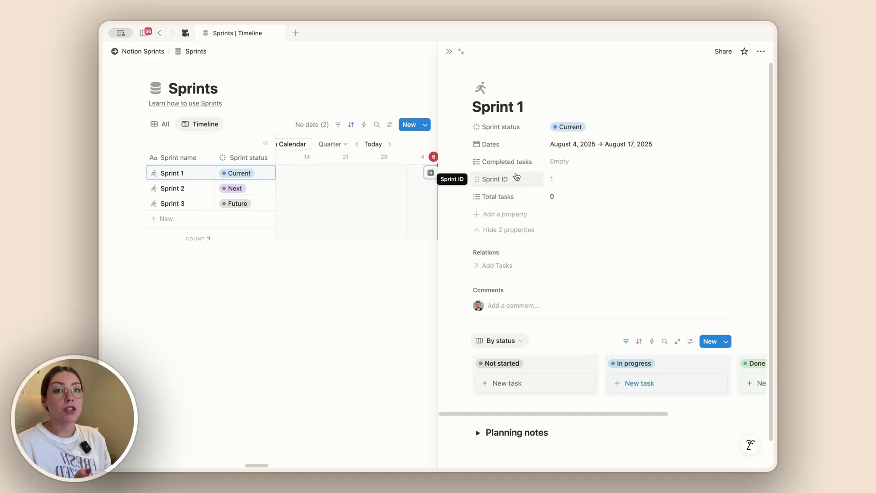
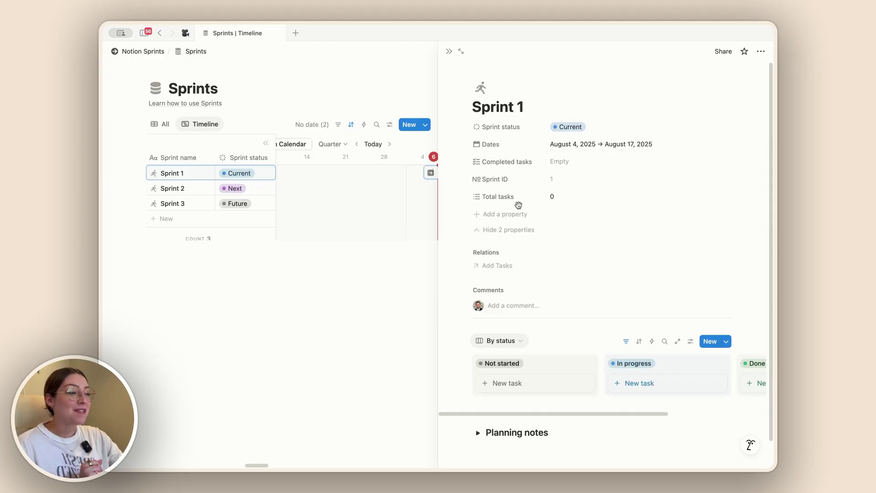
Examine the rollup configuration of the Total tasks property, and close Sprint 1.
click(520, 227)
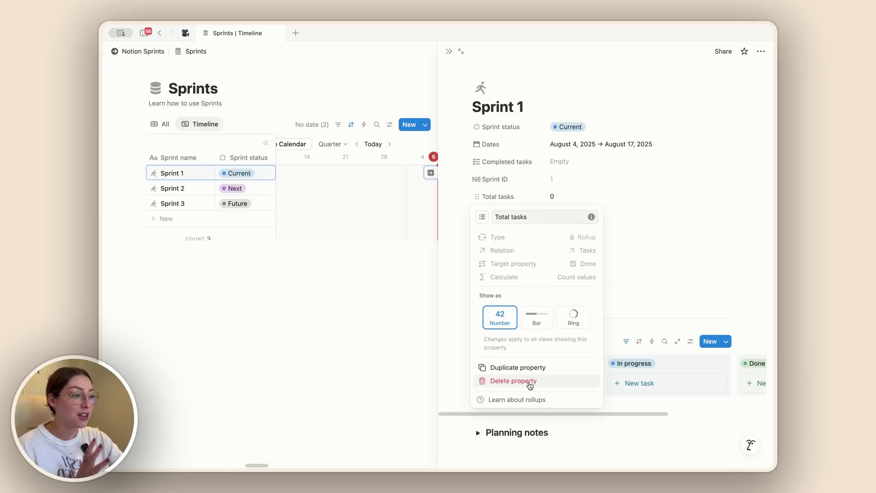
click(582, 179)
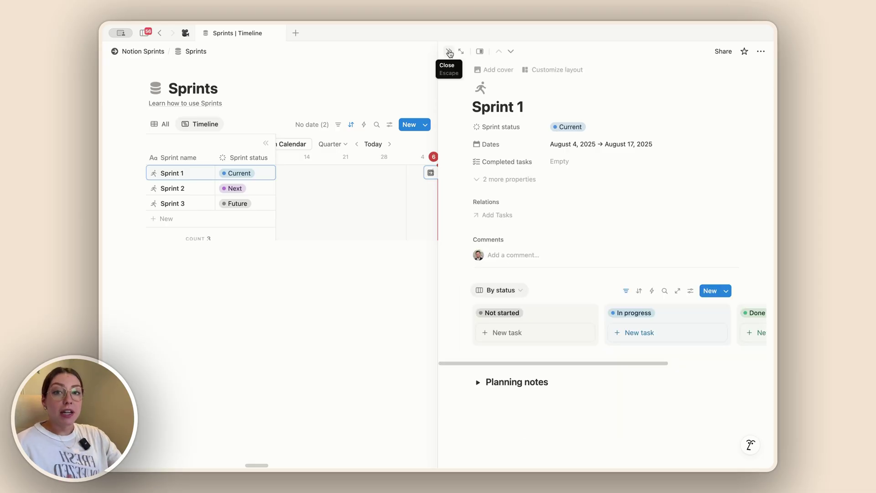
click(449, 52)
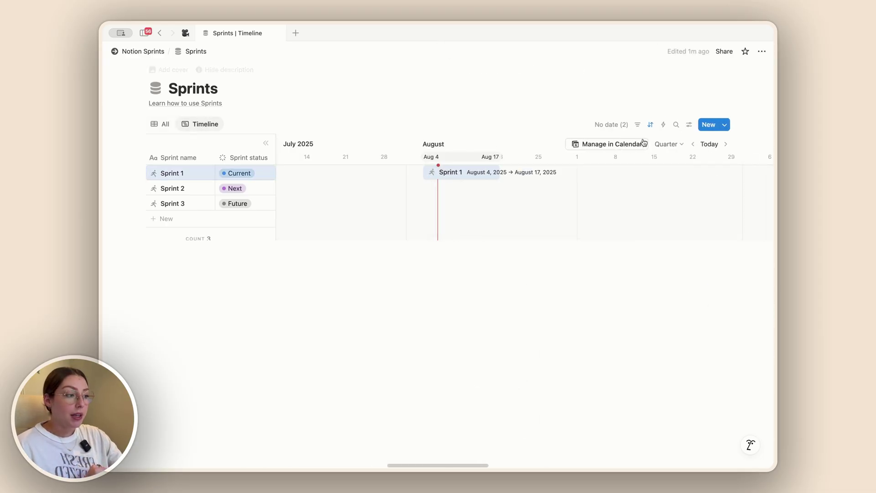
Open the New sprint template of the Sprints database for editing, review its properties and task board, and close it.
click(725, 125)
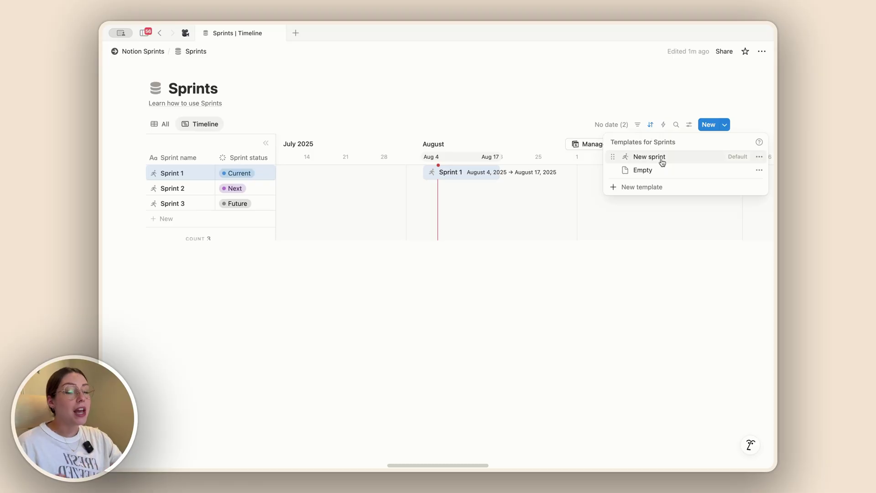
click(759, 156)
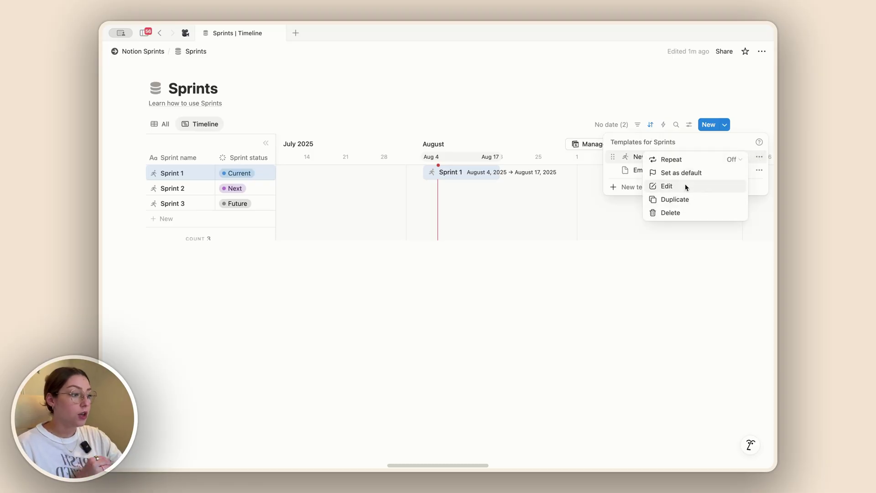
click(667, 186)
scroll(547, 275, down, 5)
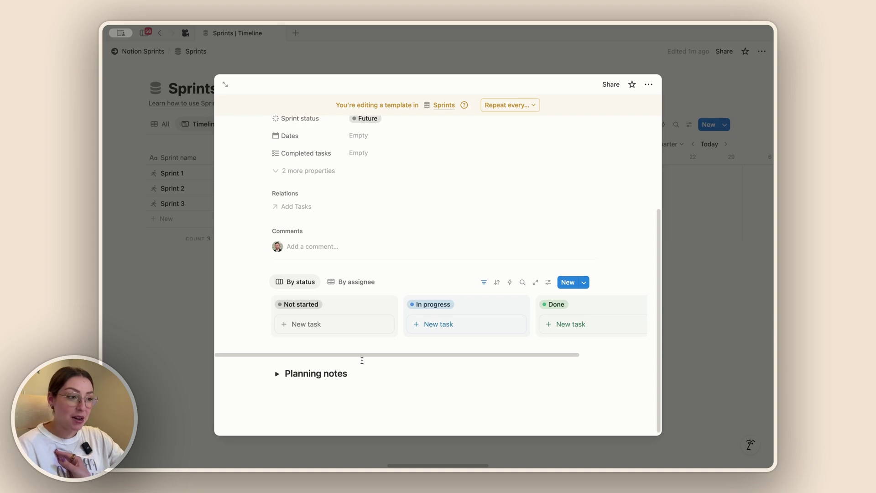
scroll(361, 360, up, 3)
scroll(361, 361, up, 3)
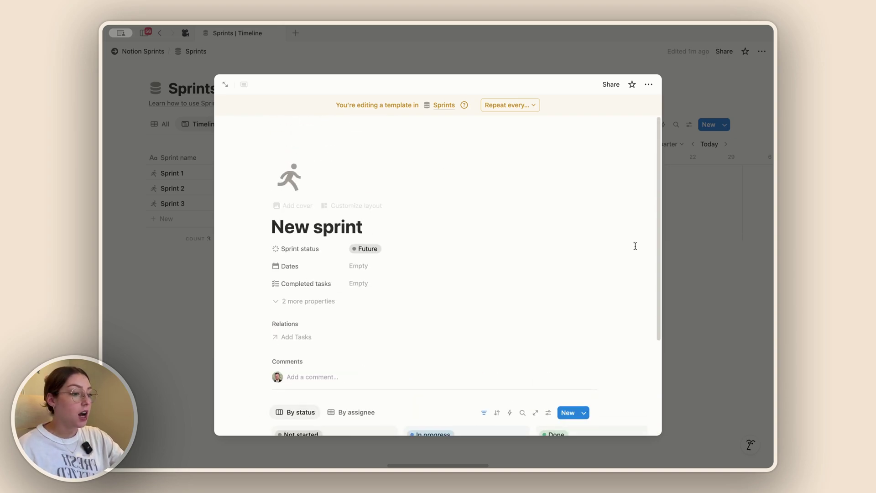
click(714, 236)
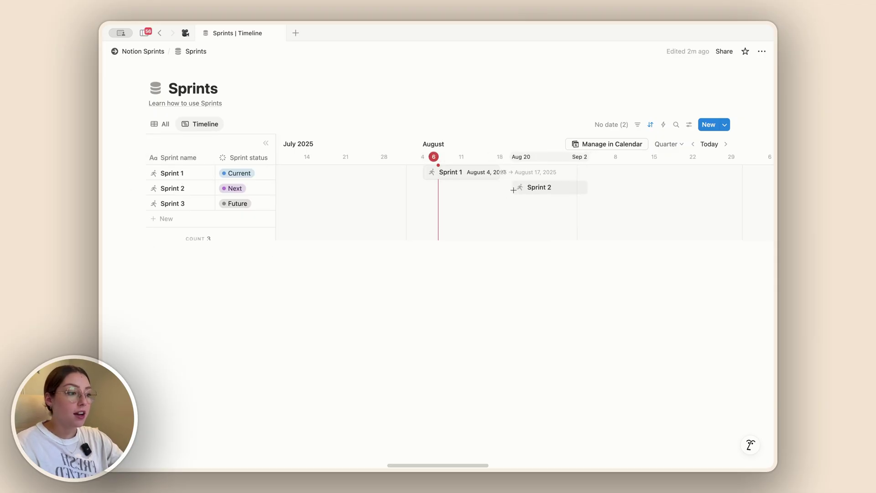
Schedule Sprint 2 on the timeline for September 1 to September 14, 2025, and go to the Sprint board through the Notion Sprints page.
click(581, 191)
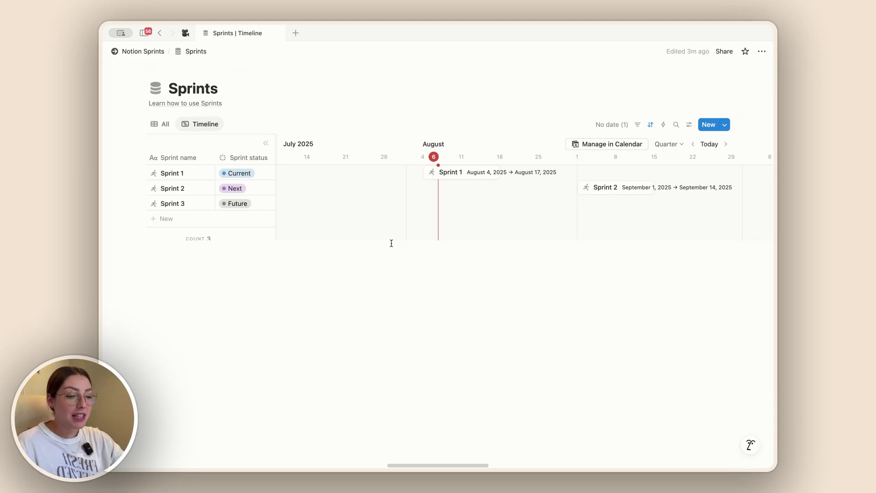
click(147, 52)
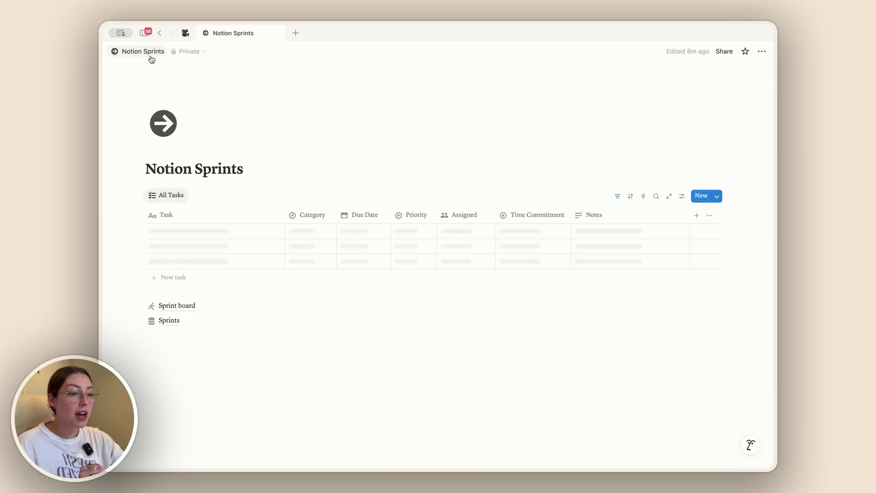
click(178, 275)
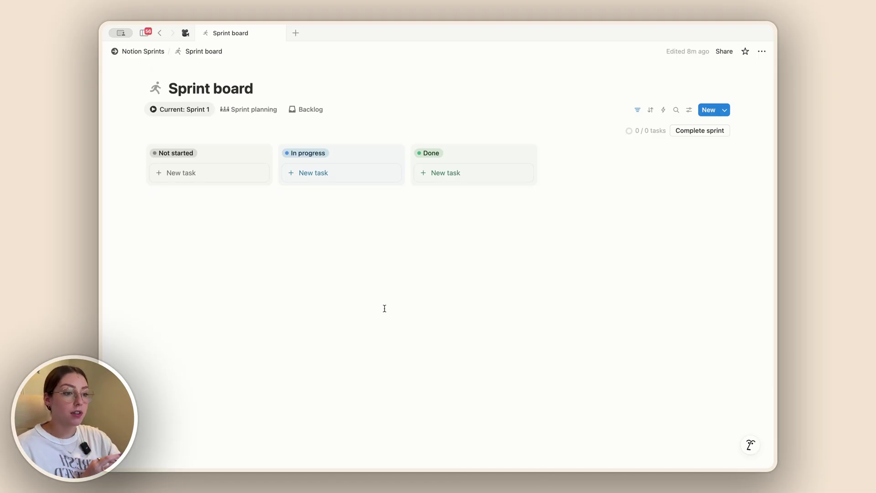
Add a not-started task named "Example Task" to Sprint 1, and move it to Done after checking its properties.
click(185, 175)
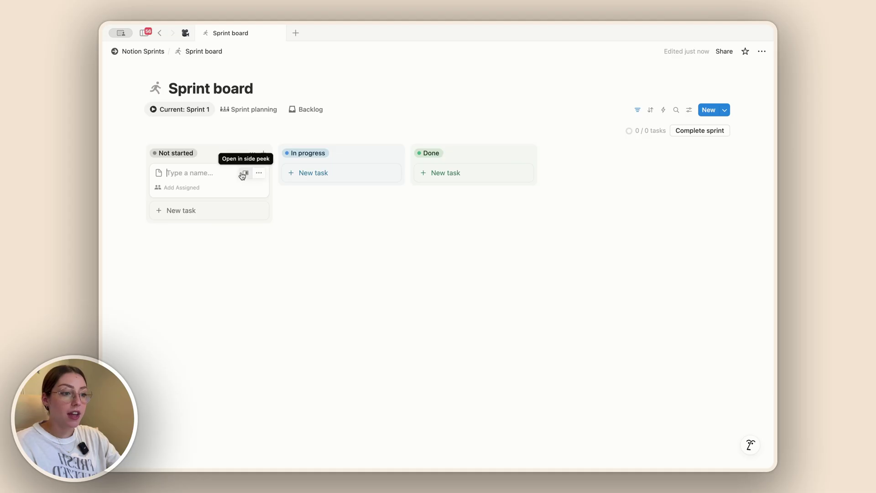
text(Example Task)
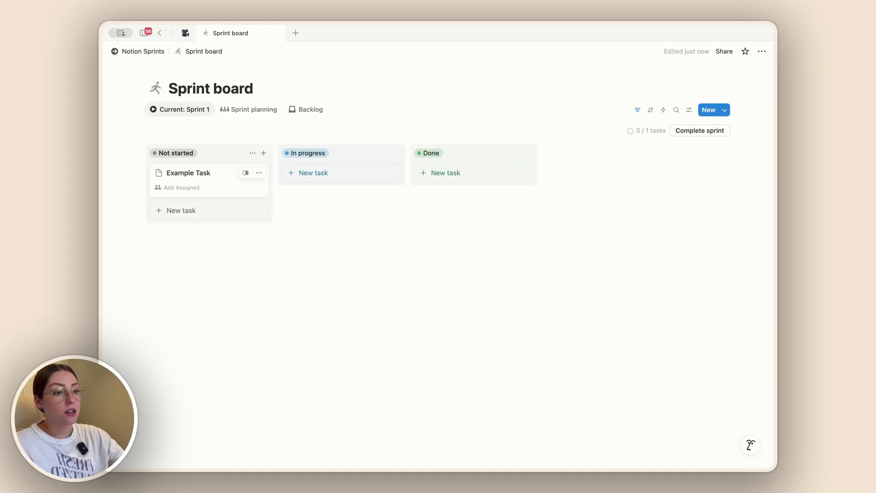
click(245, 173)
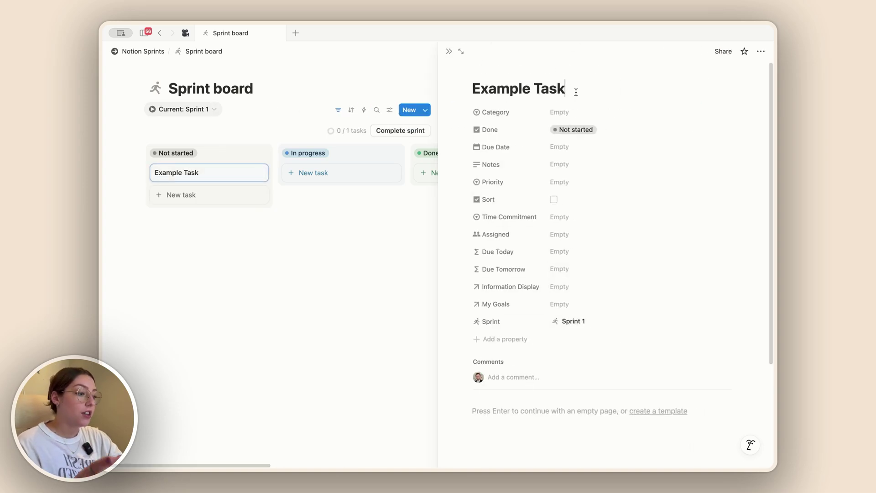
click(449, 53)
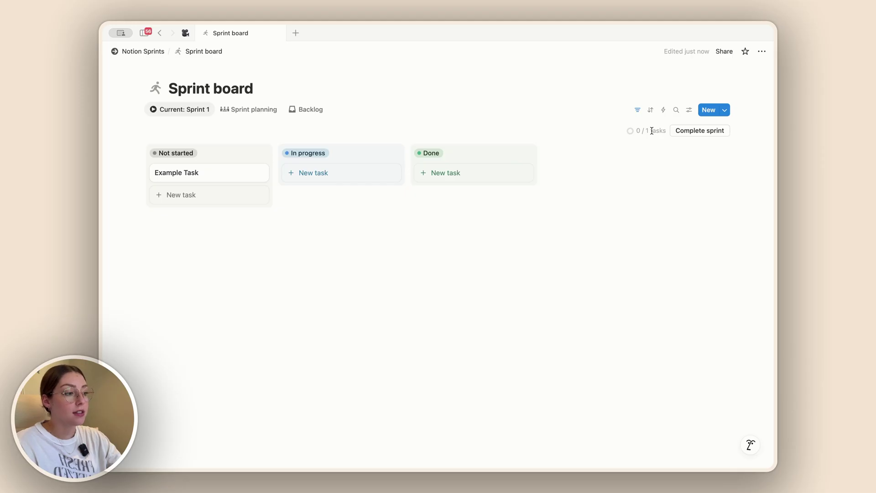
drag(215, 174, 459, 168)
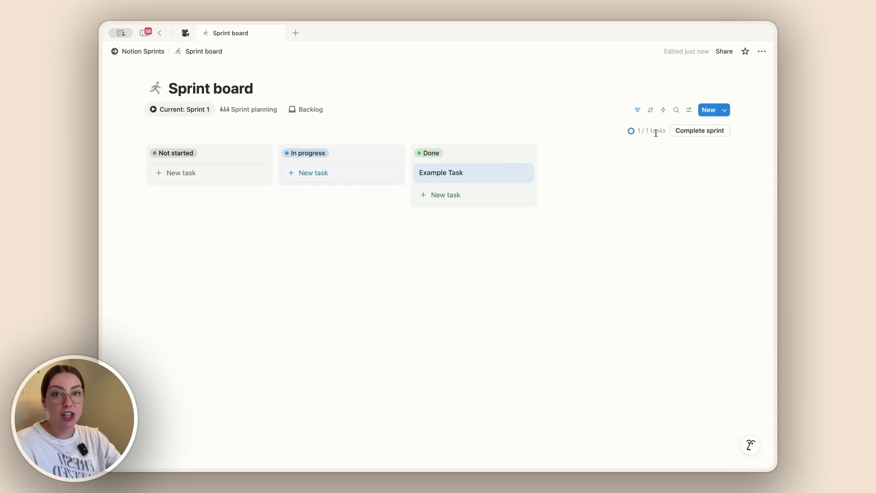
Remove the Done status from the "is not" filter in the Sprint planning view so that completed tasks are listed too.
click(260, 112)
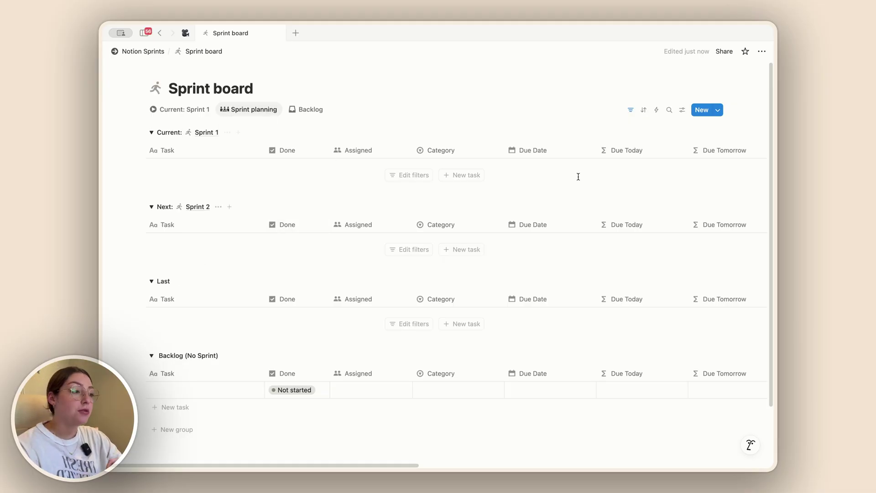
click(630, 110)
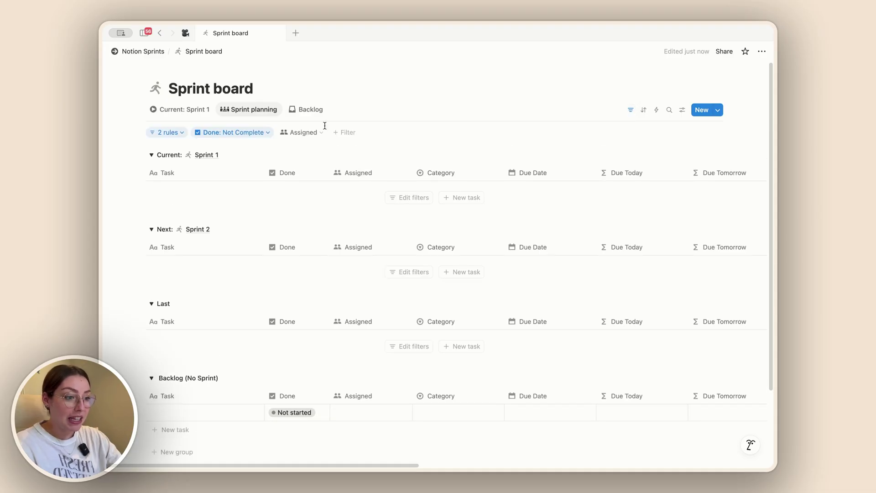
click(254, 131)
click(204, 227)
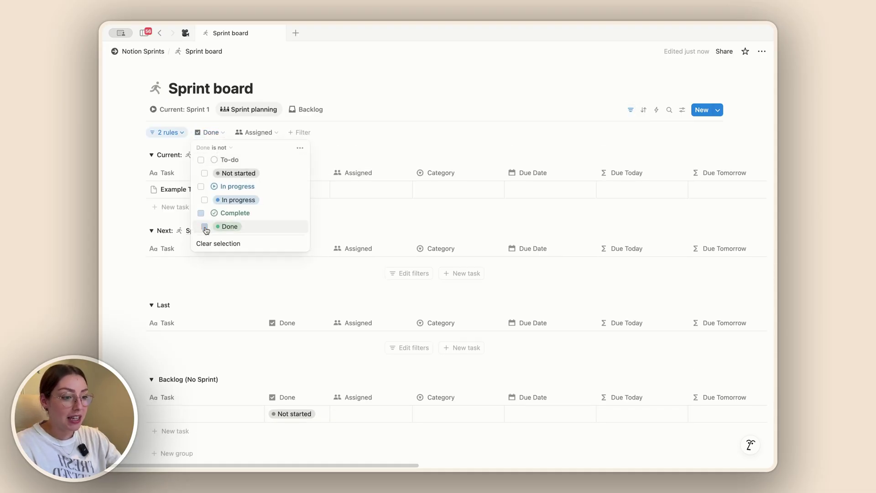
click(631, 111)
scroll(304, 204, down, 2)
scroll(304, 204, up, 1)
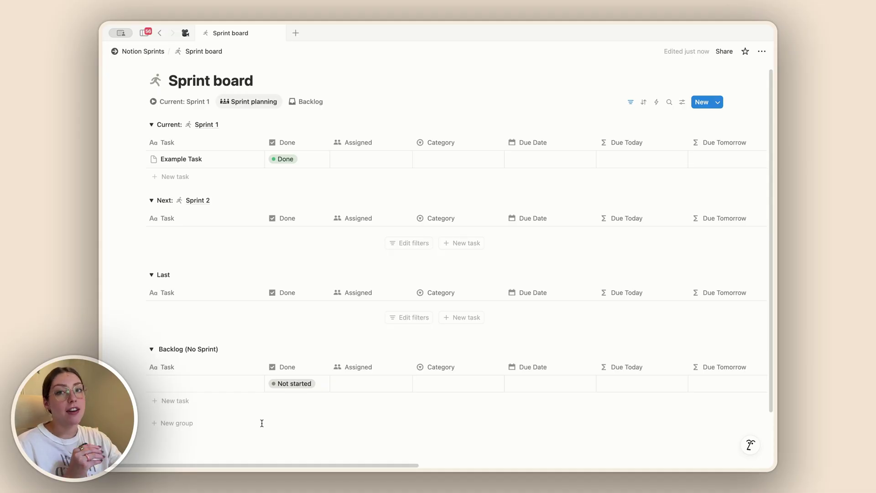
View the backlog, and complete Sprint 1 from the current sprint's board after checking the next sprint's date range.
click(311, 101)
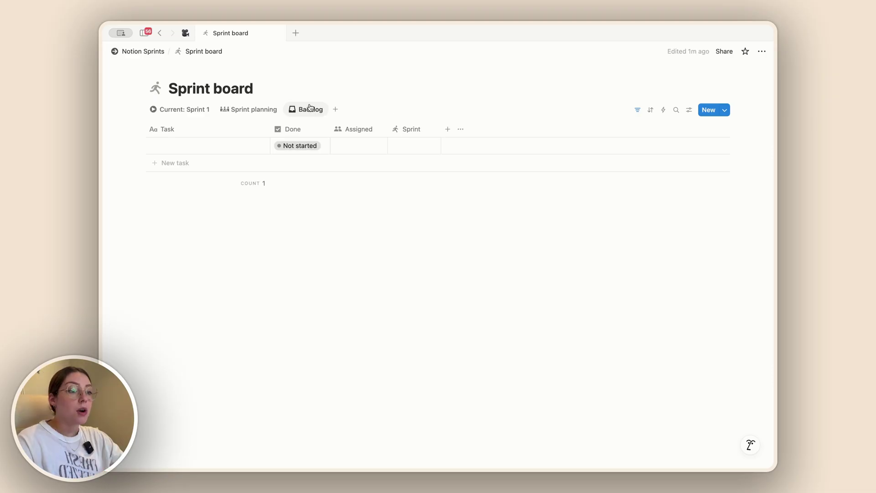
click(187, 110)
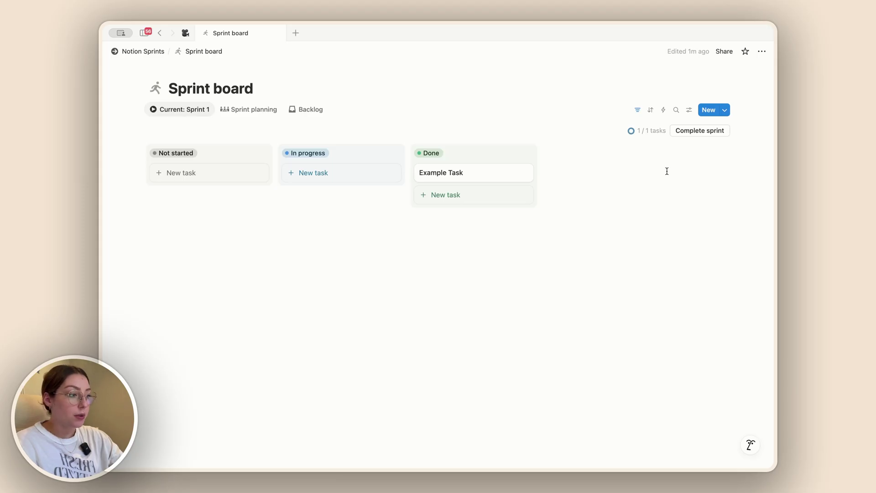
click(703, 135)
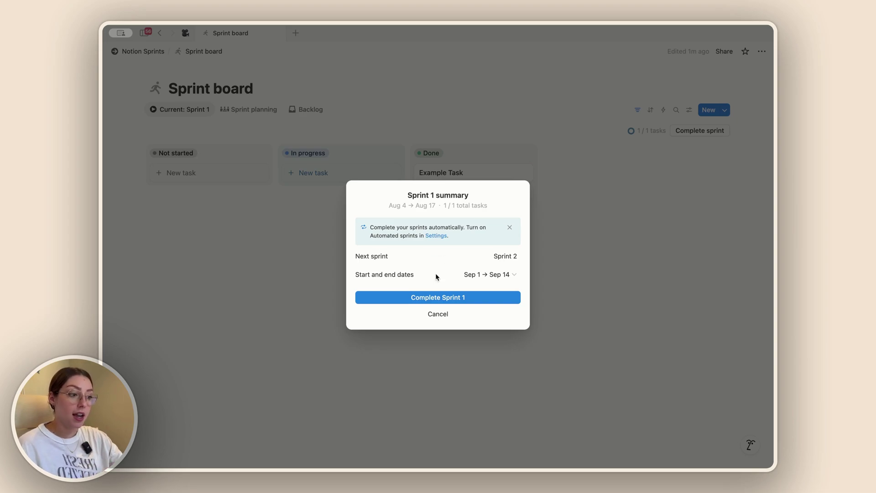
click(513, 276)
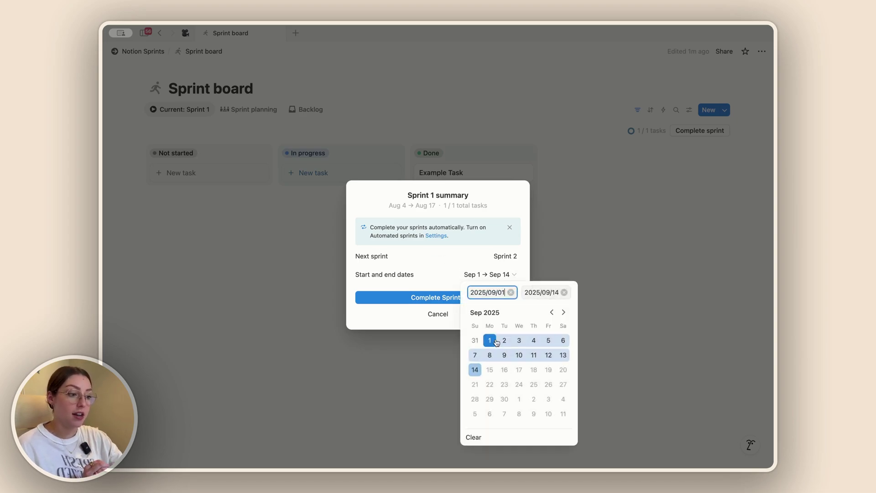
click(385, 272)
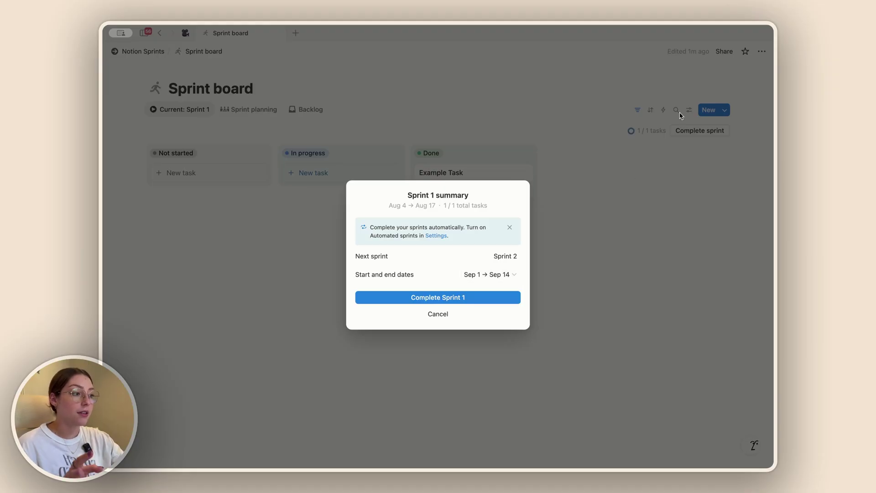
click(432, 298)
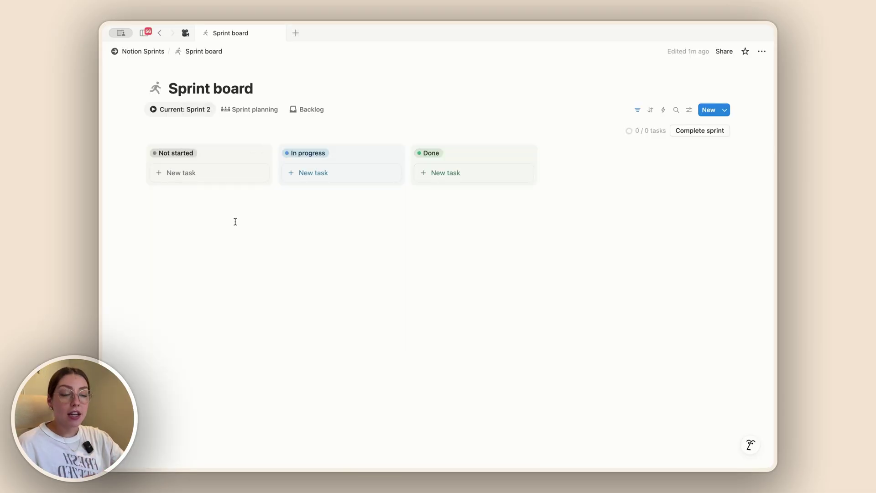
Return to the Sprints database through the Notion Sprints page, and look over Sprint 4's properties before closing it.
click(158, 53)
click(168, 291)
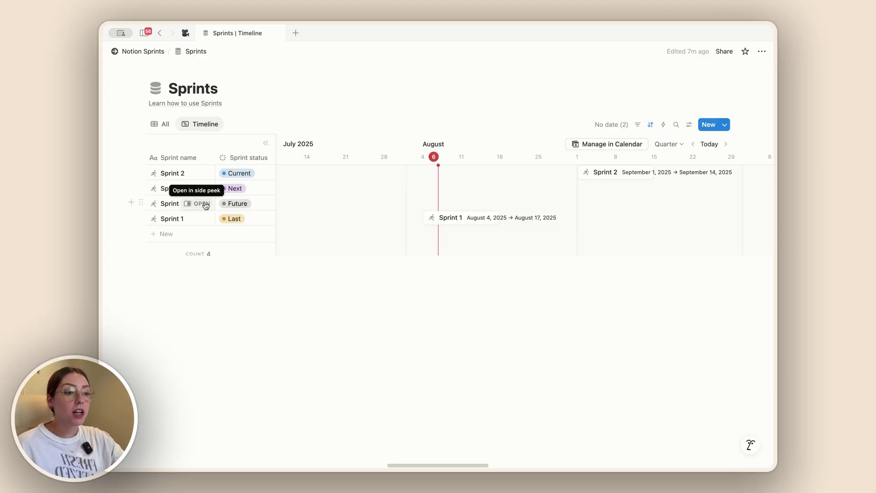
click(205, 205)
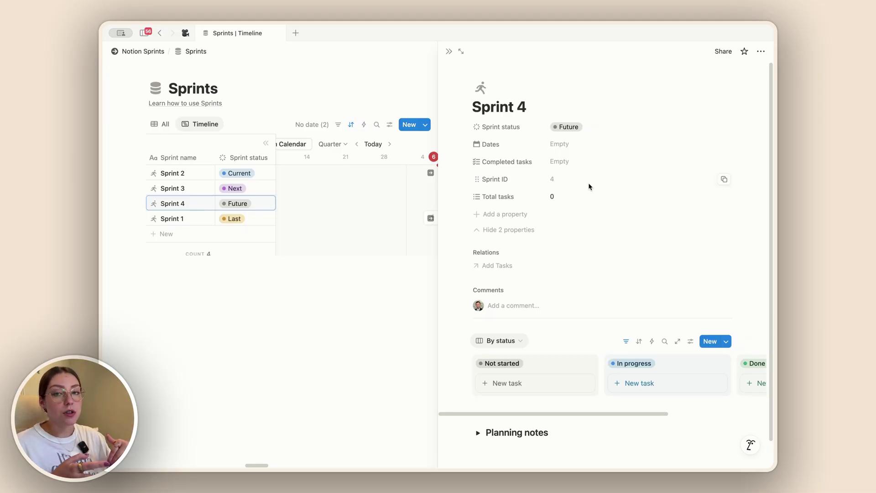
click(367, 351)
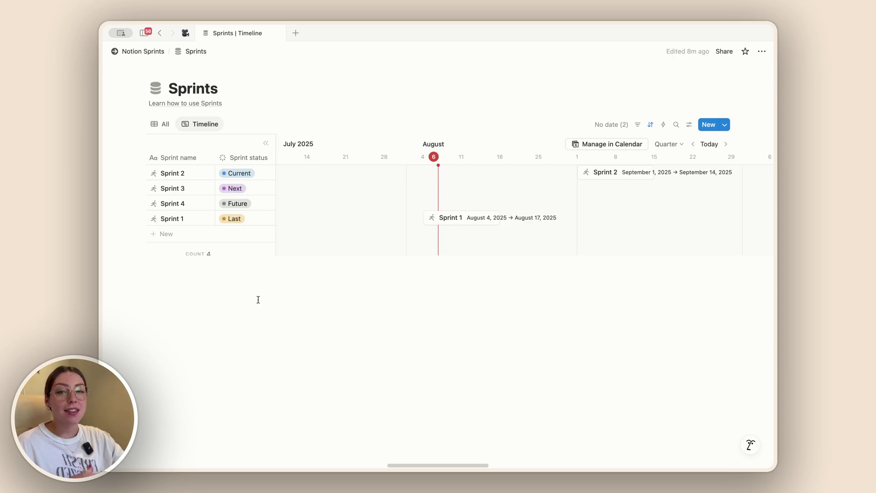
Look through the Projects page's timeline, its Current & Up Next view and its Future Projects gallery, leaving no cards selected.
mouse_move(170, 211)
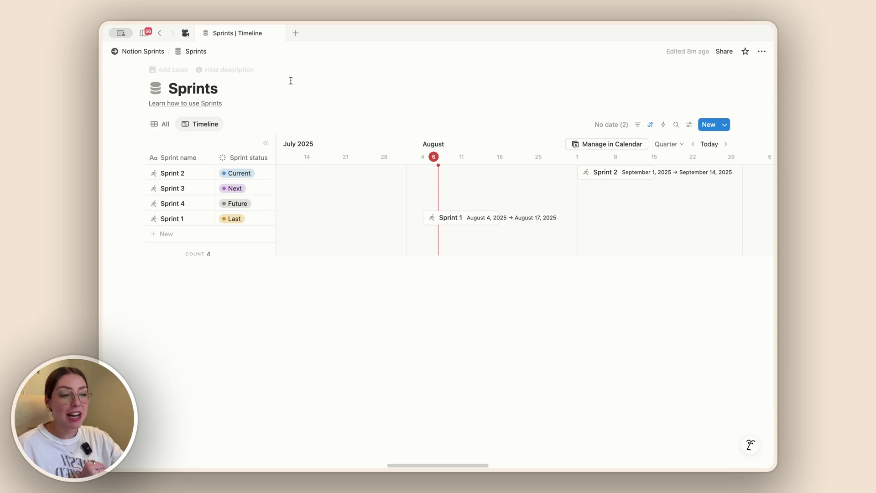
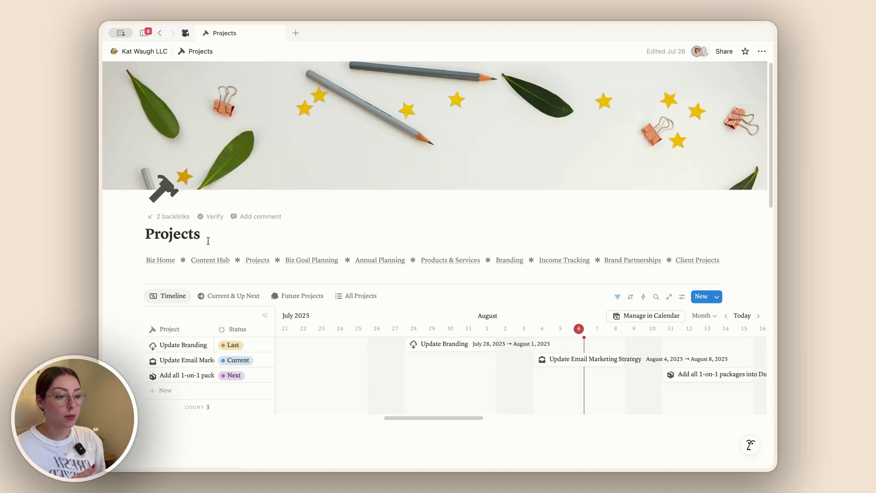
scroll(208, 241, down, 1)
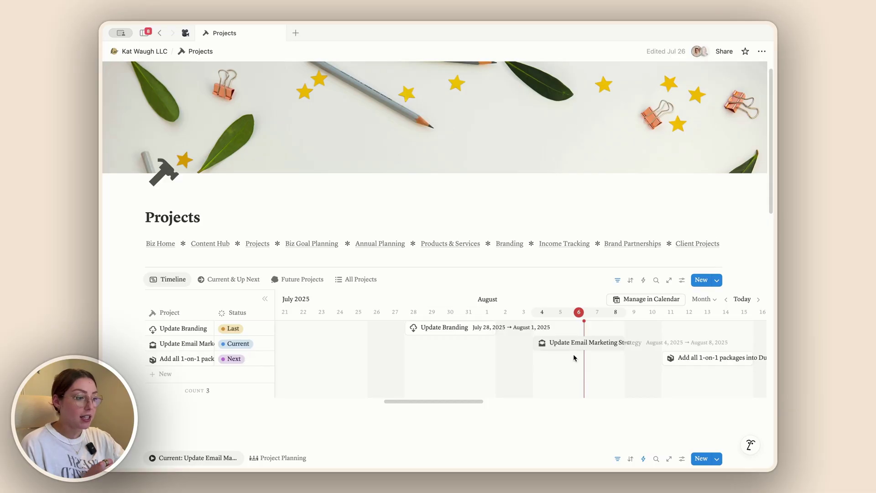
scroll(606, 363, right, 3)
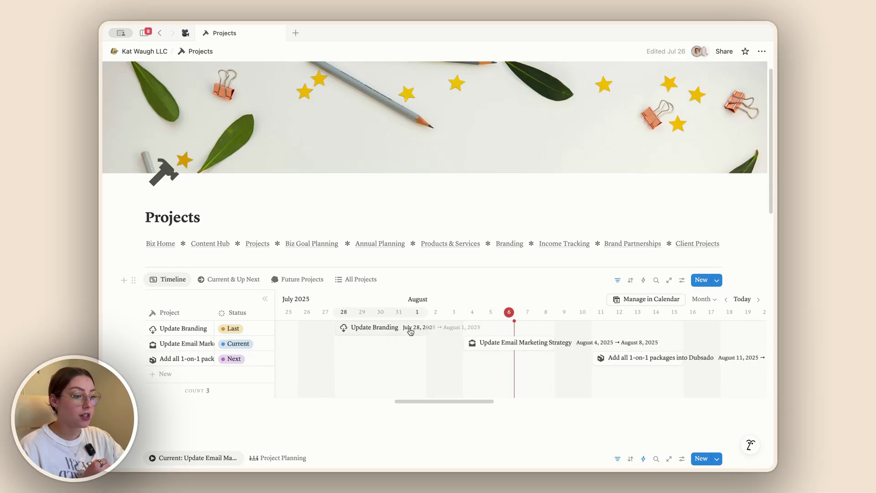
click(241, 280)
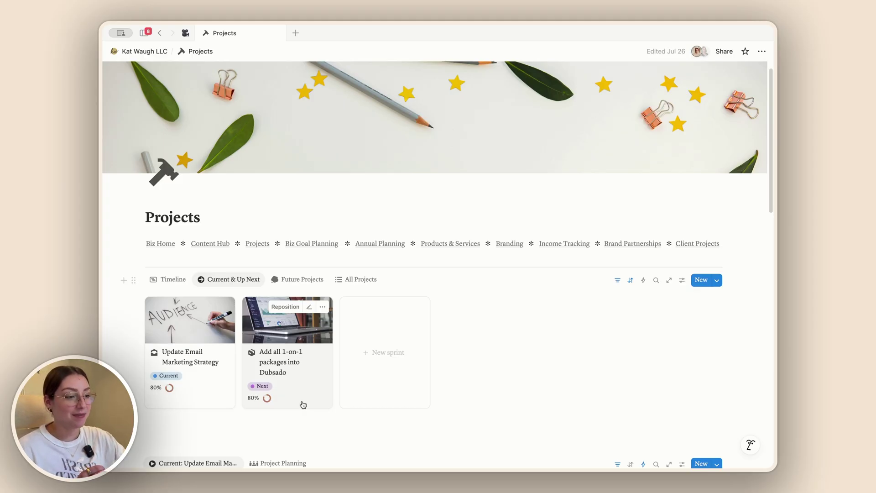
scroll(303, 404, down, 3)
click(312, 164)
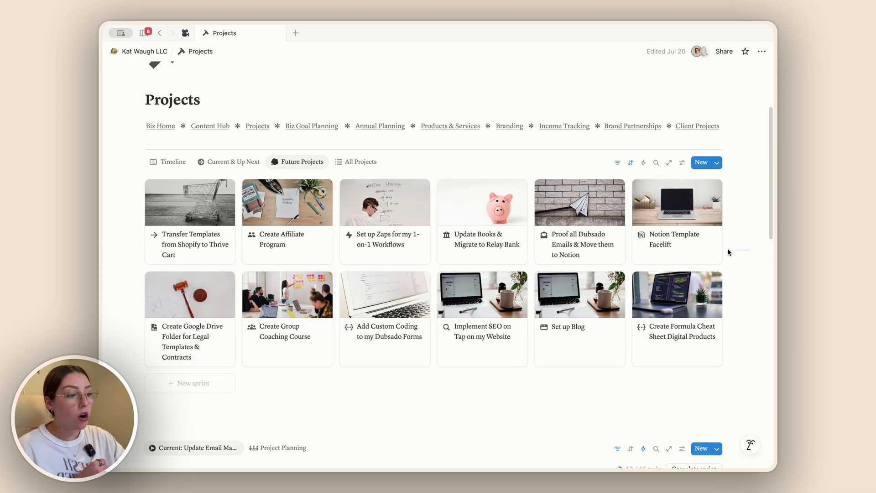
drag(740, 251, 393, 187)
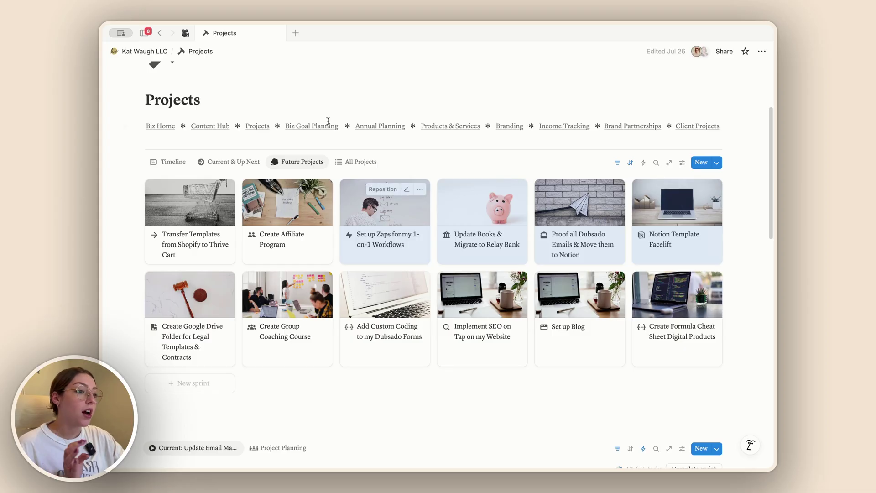
click(206, 99)
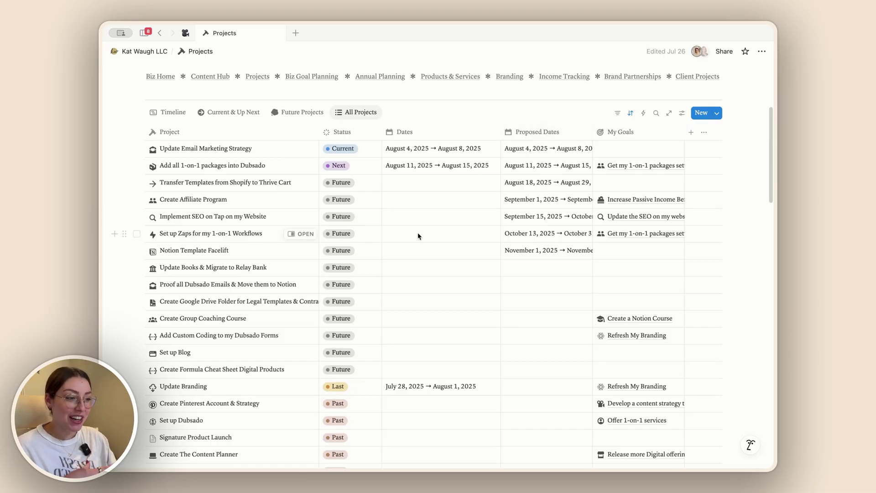
Check the empty Dates cells of the future projects in the All Projects table, and clear the row selection.
click(412, 180)
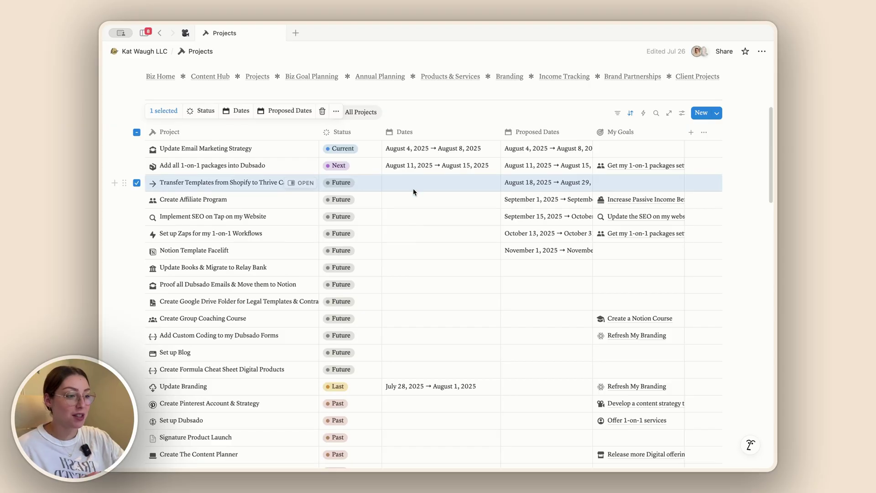
click(413, 198)
click(419, 217)
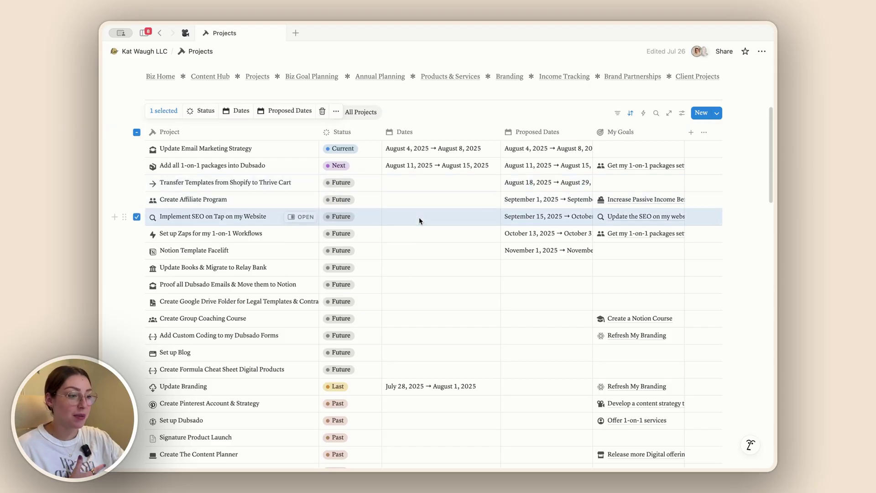
click(427, 112)
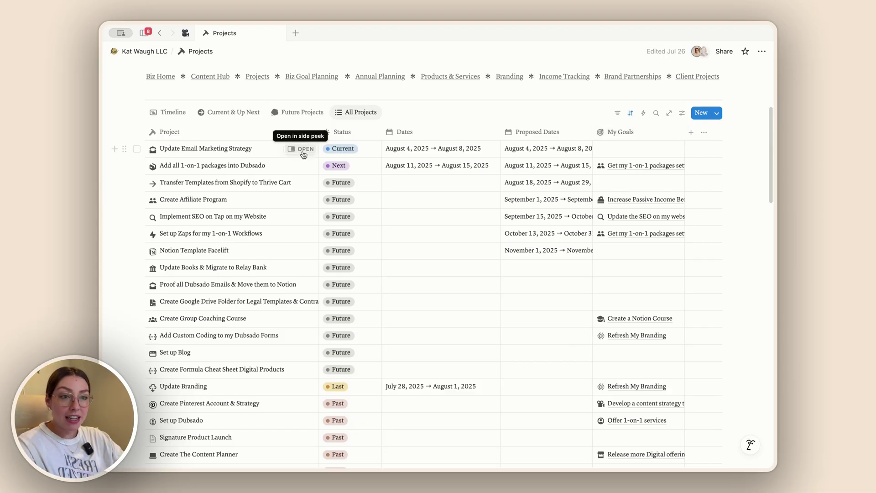
Review the Update Email Marketing Strategy project's properties, overview and action items in a side peek, and close it.
click(303, 150)
scroll(570, 223, down, 4)
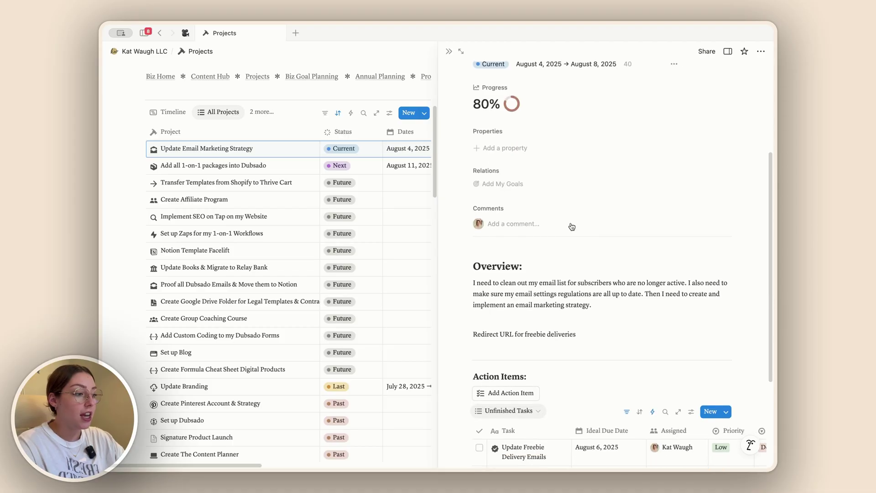
scroll(570, 223, down, 2)
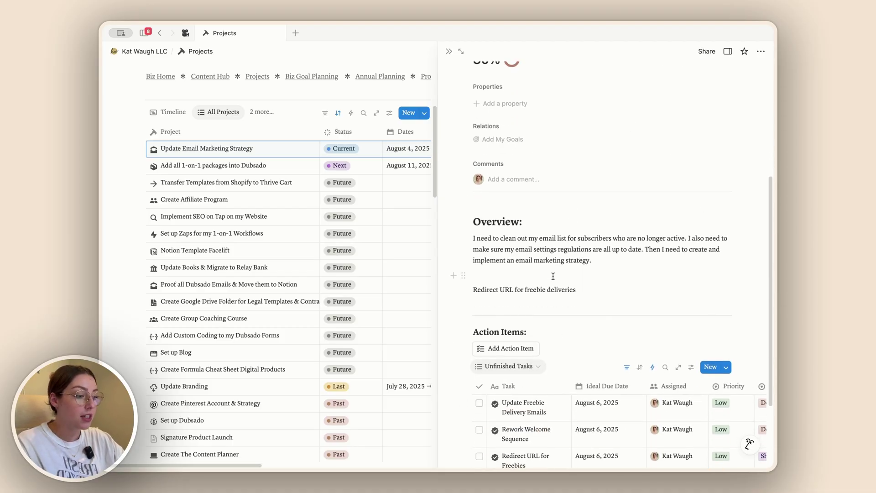
scroll(553, 276, down, 3)
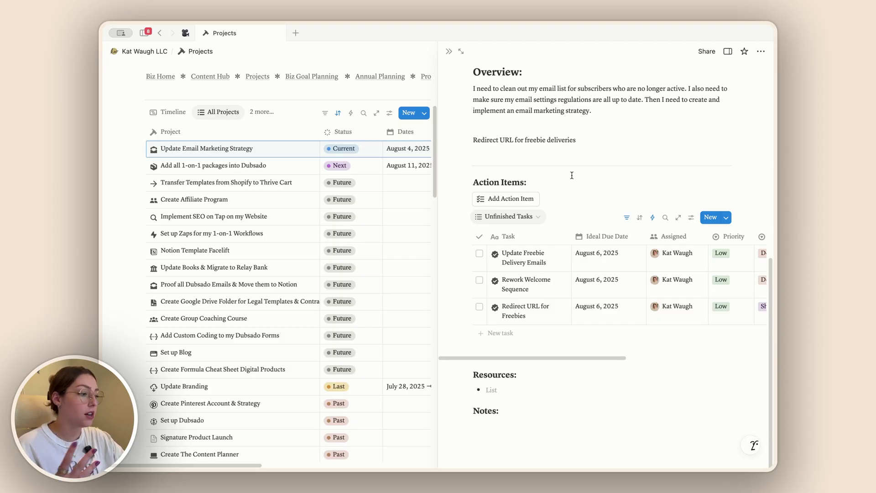
scroll(572, 175, up, 5)
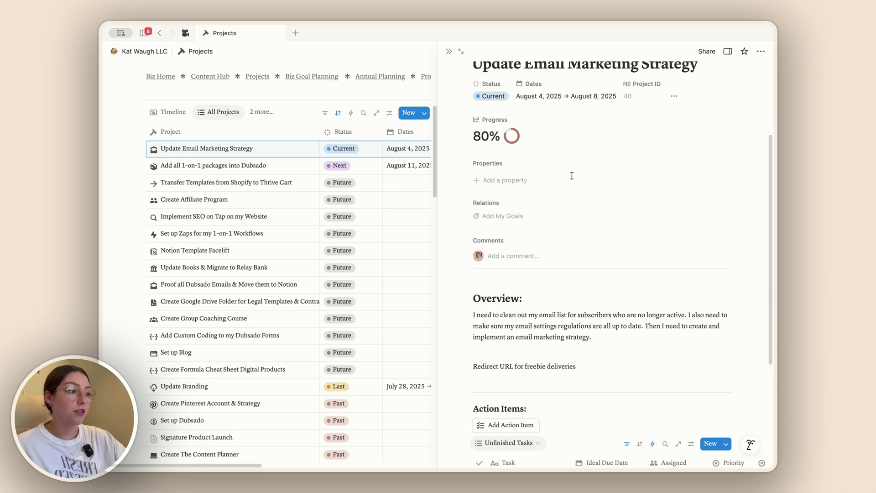
click(414, 195)
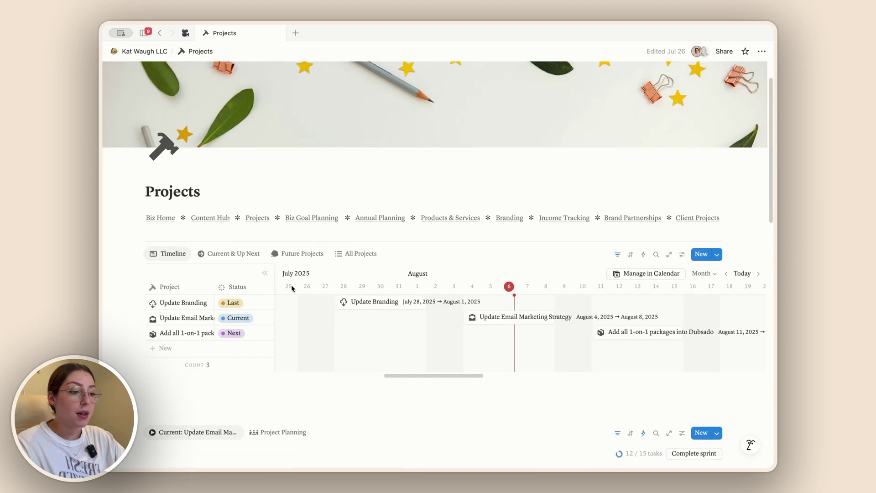
Examine the current project's task board below the project timeline, and view the tasks grouped under Project Planning.
scroll(291, 284, down, 6)
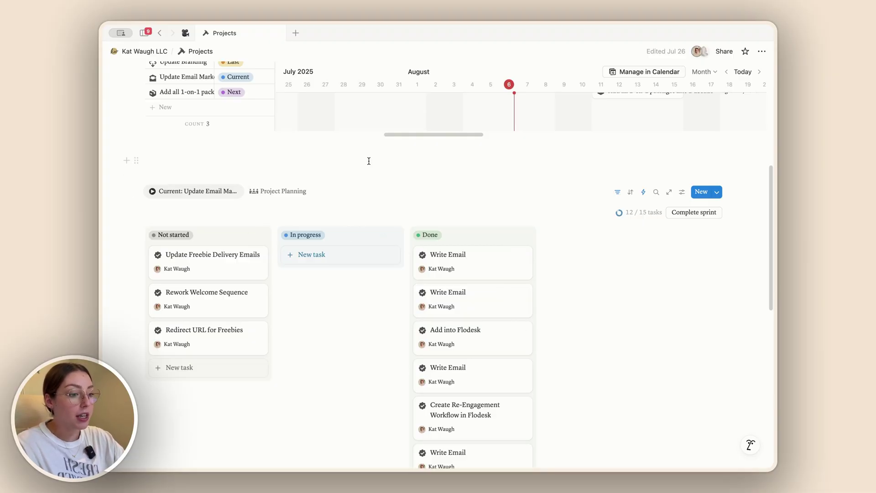
scroll(313, 338, down, 1)
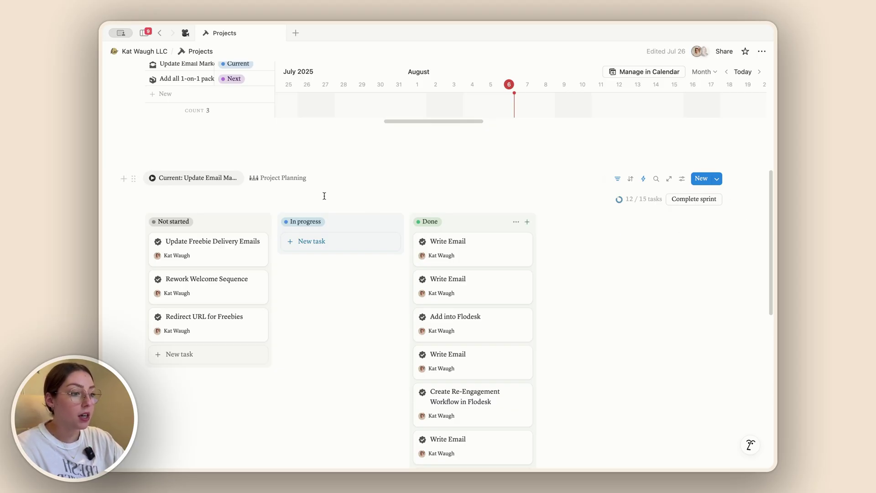
click(289, 179)
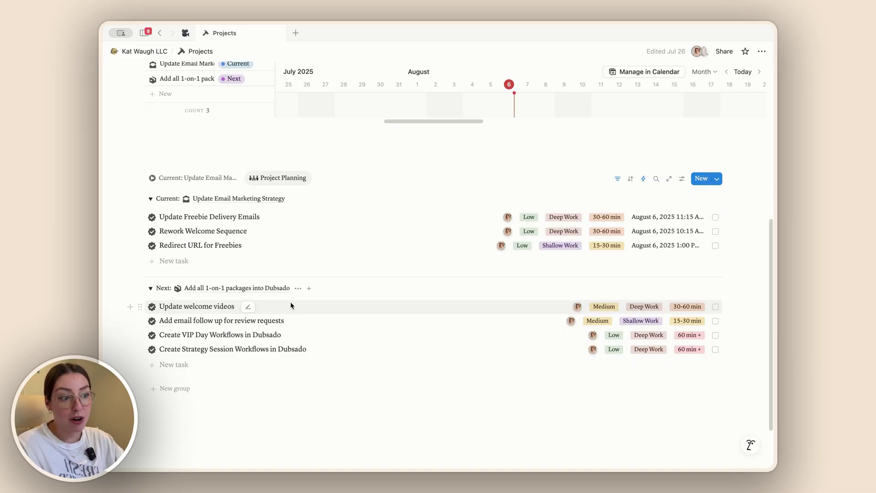
Go back to the business home page and open its Biz Goal Planning page.
scroll(291, 306, up, 4)
click(162, 52)
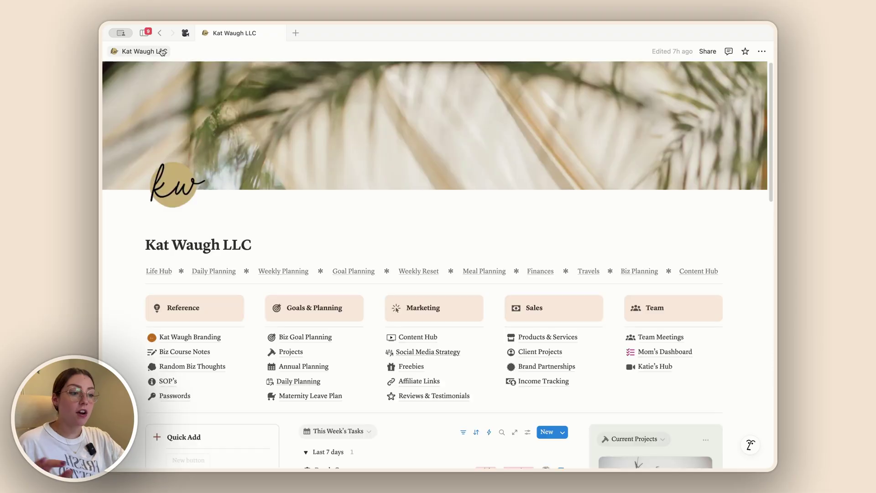
scroll(308, 306, down, 2)
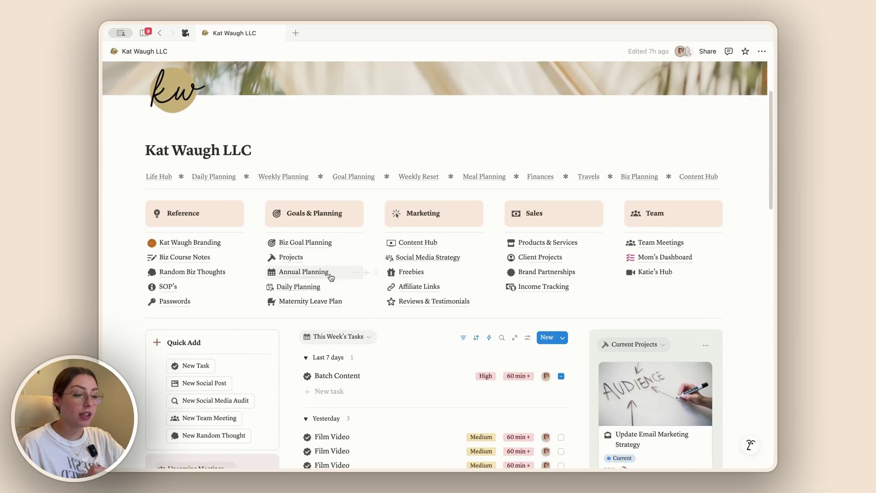
click(319, 242)
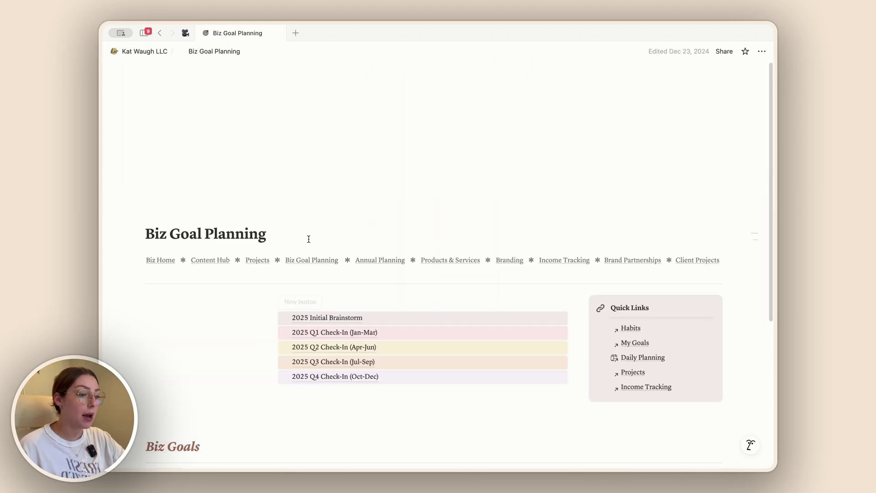
Find "Get my 1-on-1 packages setup & have my systems in place" on the Biz Goals board, view its linked projects, and close it.
scroll(322, 301, down, 5)
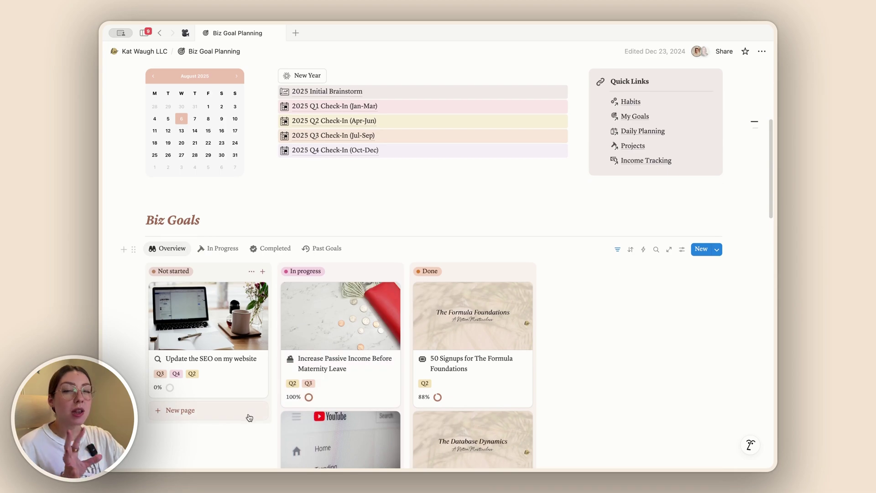
scroll(248, 415, down, 5)
scroll(248, 413, down, 7)
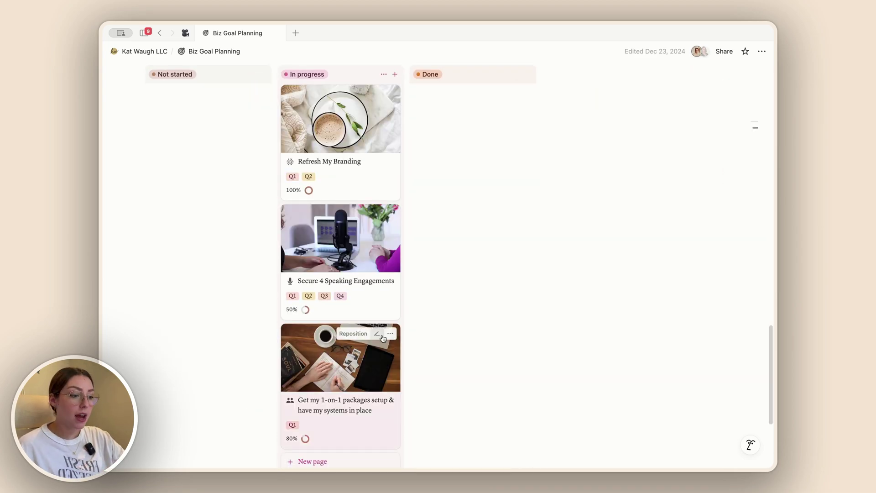
click(332, 382)
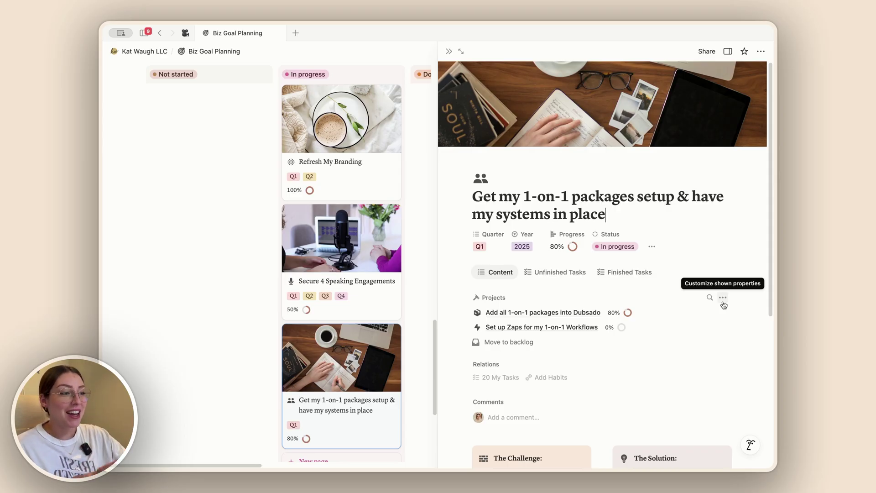
click(448, 51)
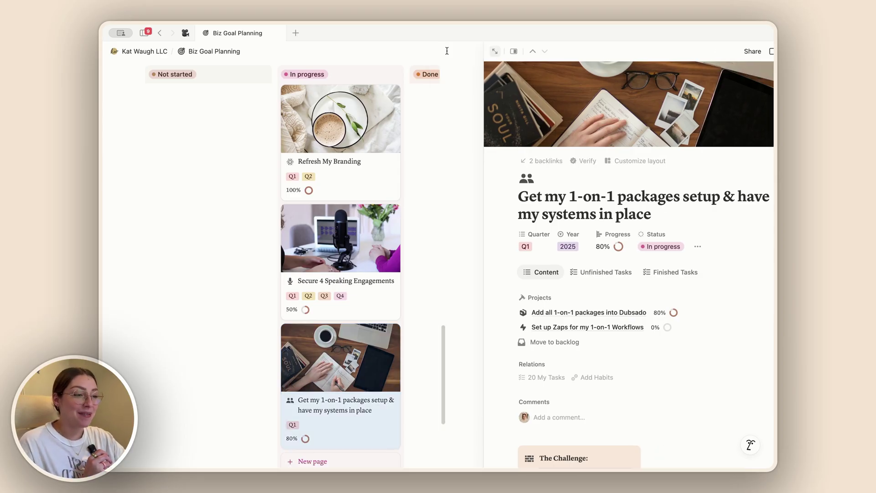